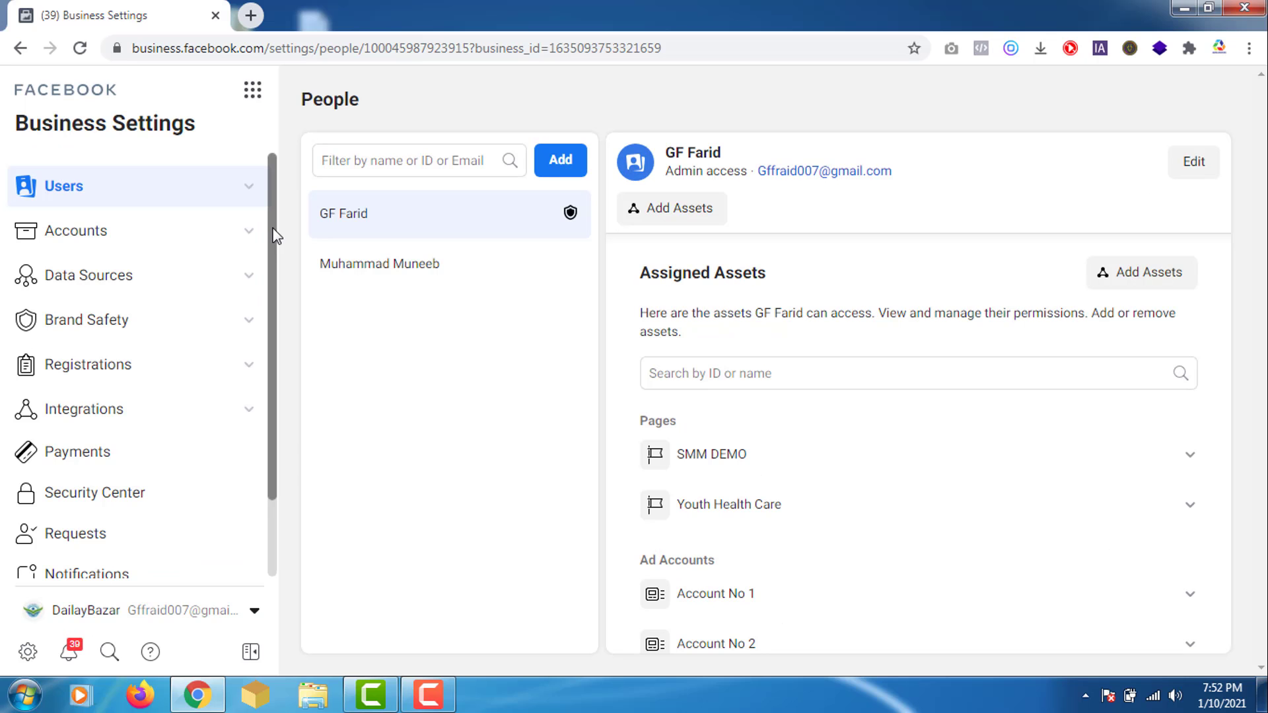
Open the business information, and view the SMM DEMO page's details among the business's pages.
scroll(275, 241, "down", 3)
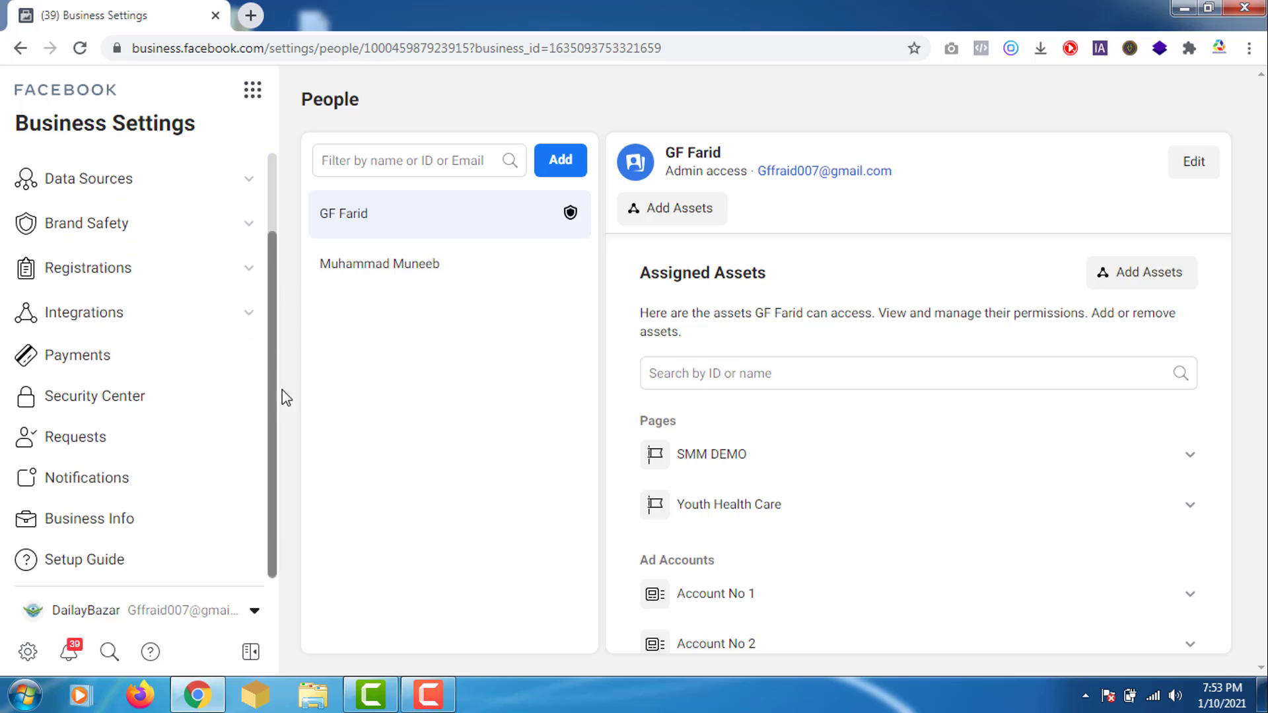
left_click(132, 520)
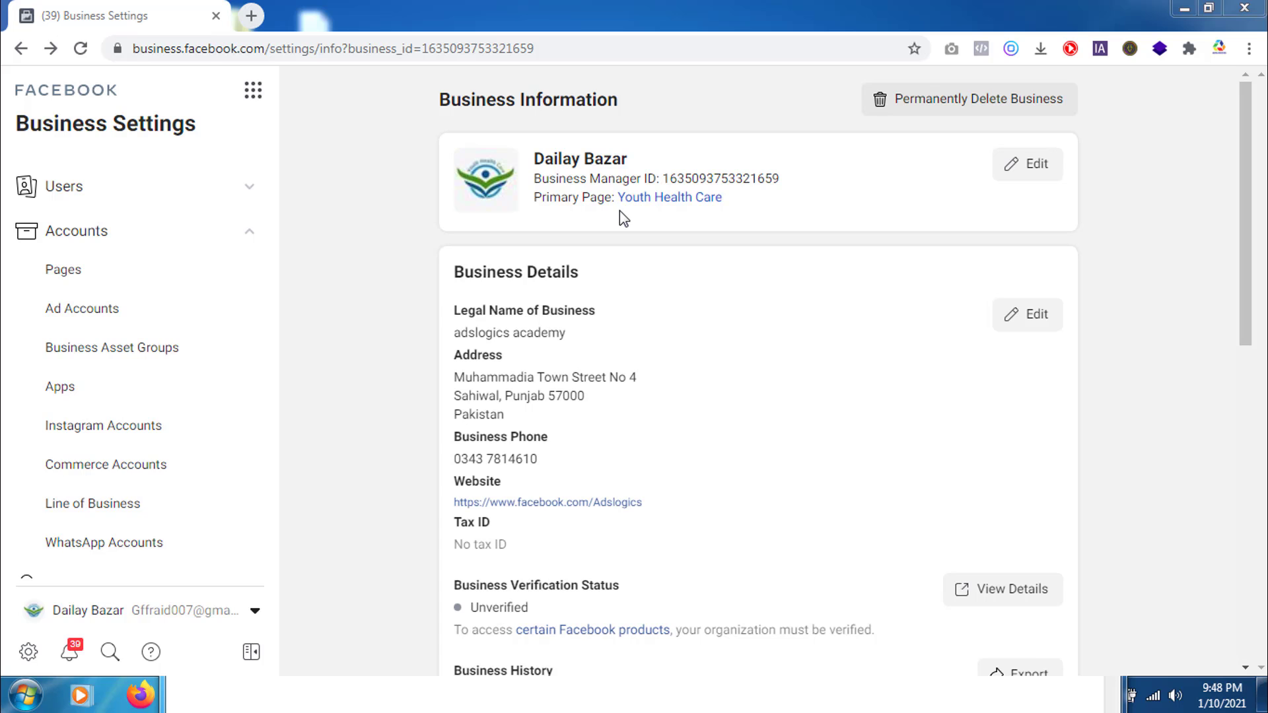
left_click(119, 282)
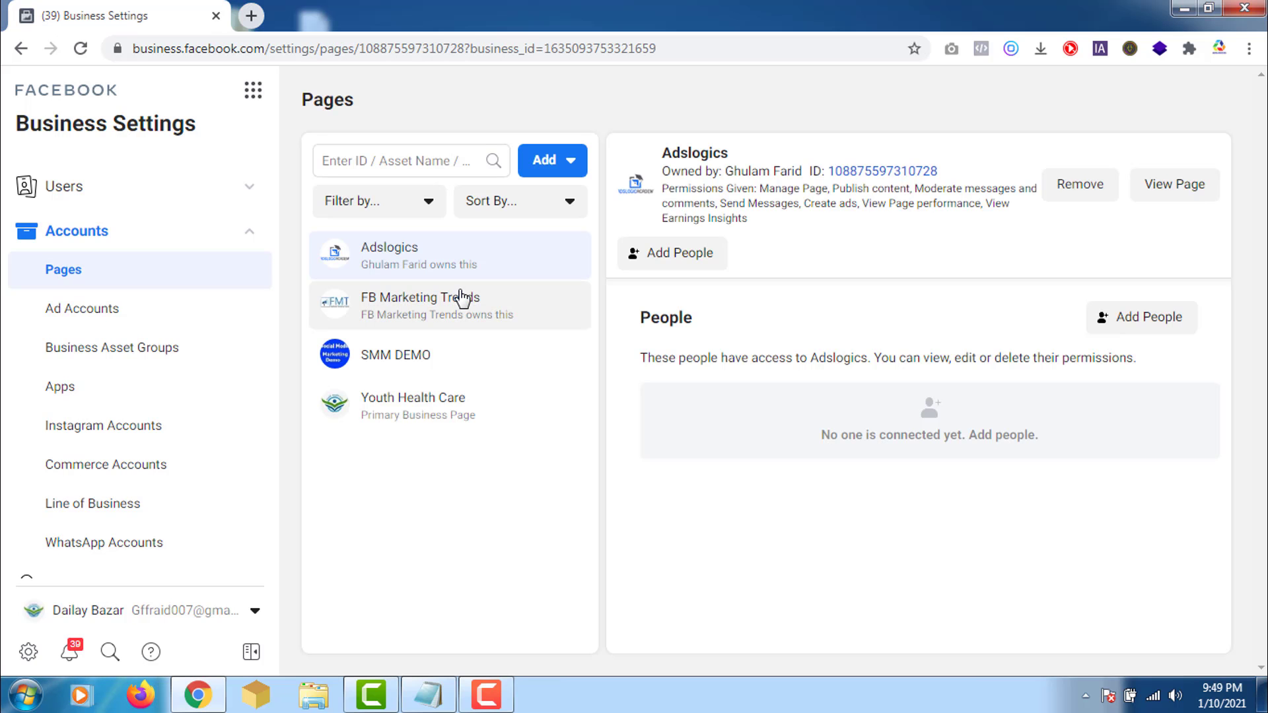
left_click(413, 362)
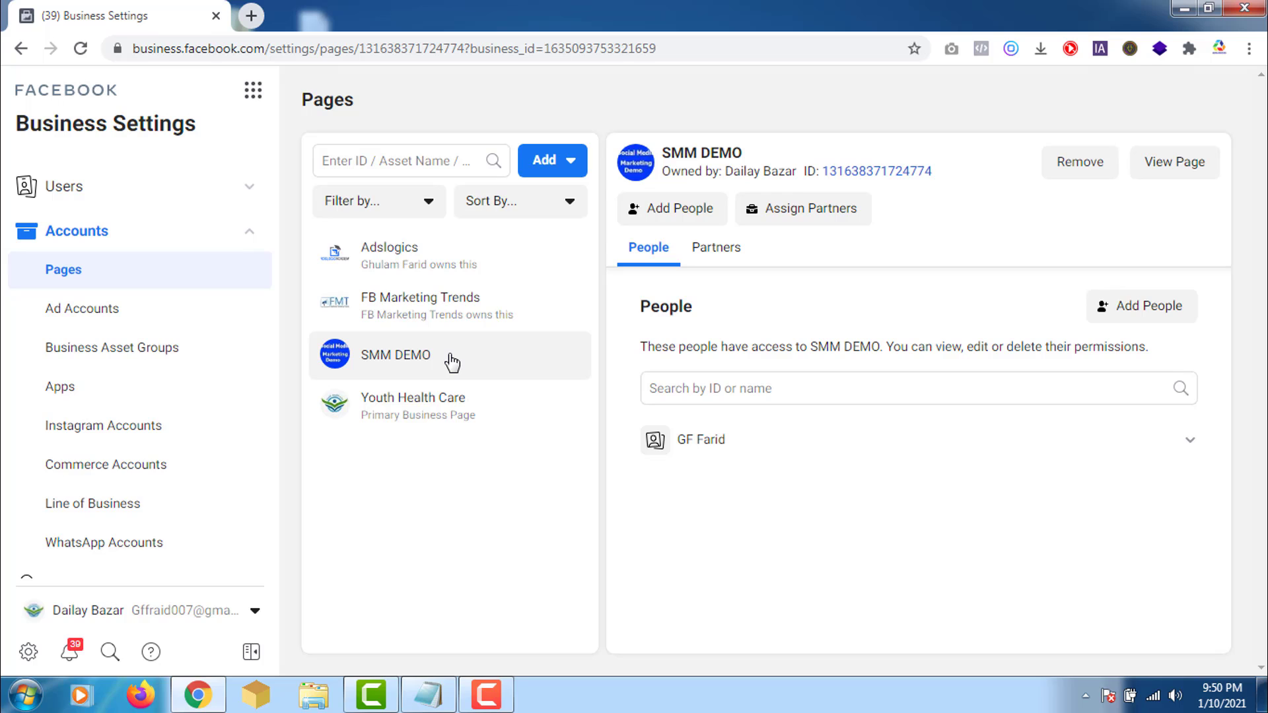
Change the business name to GF Social Media Agency in the business information.
left_click(271, 230)
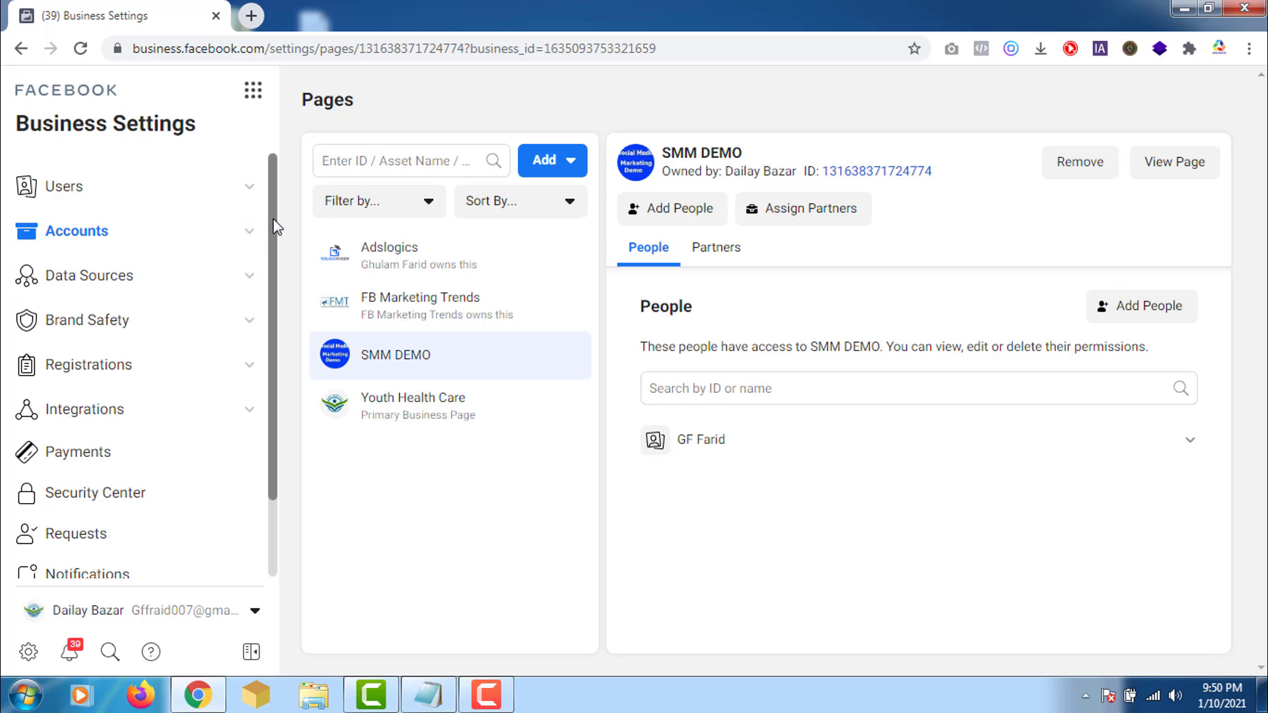
scroll(273, 388, "down", 2)
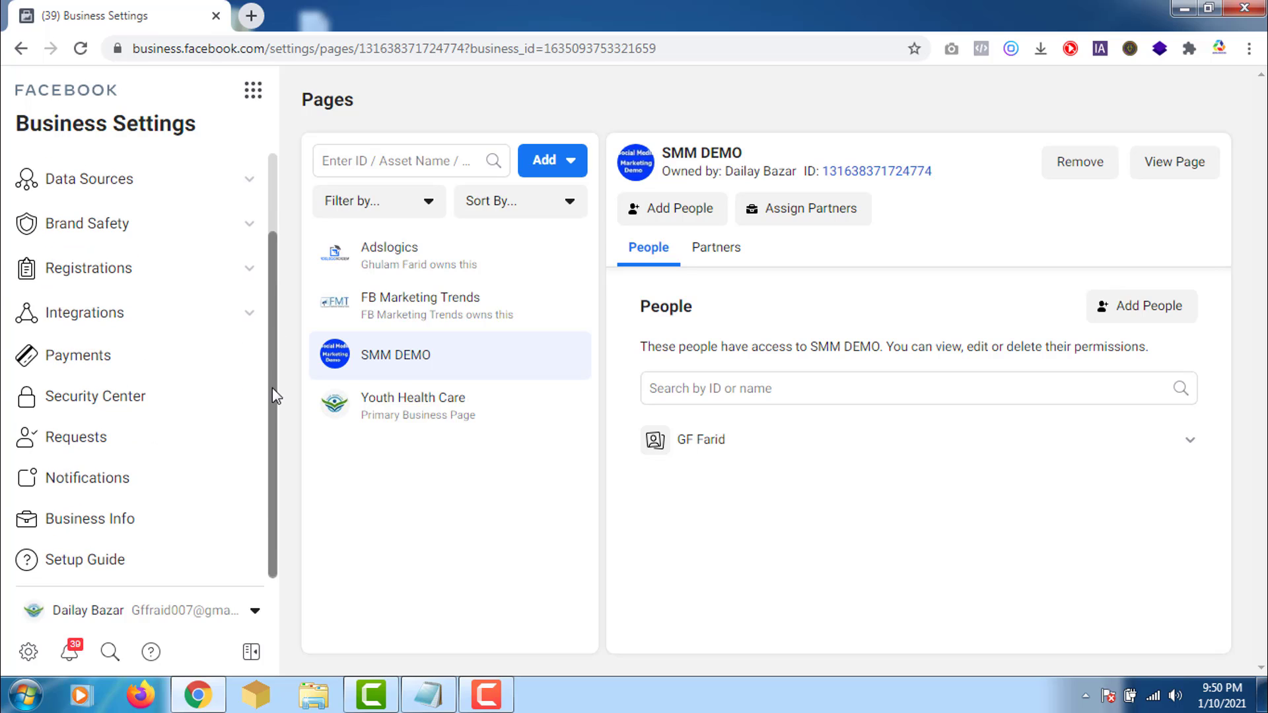
left_click(114, 522)
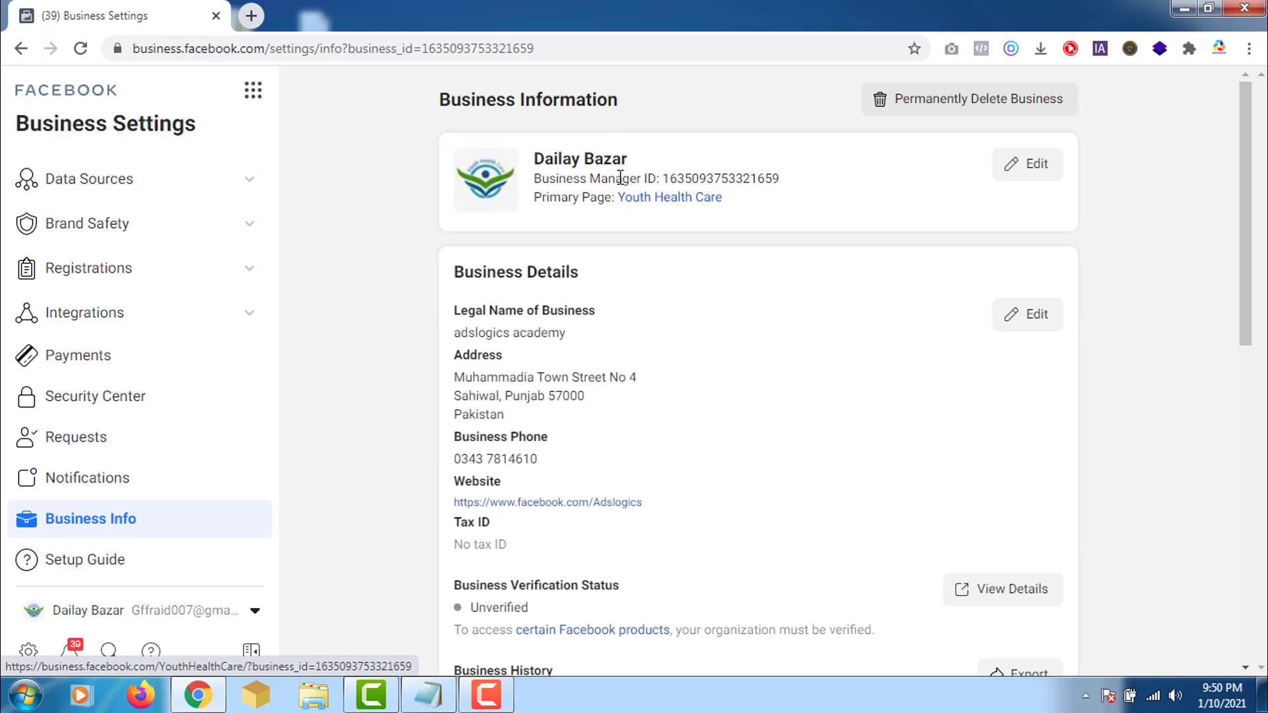
left_click(1036, 173)
left_click(663, 186)
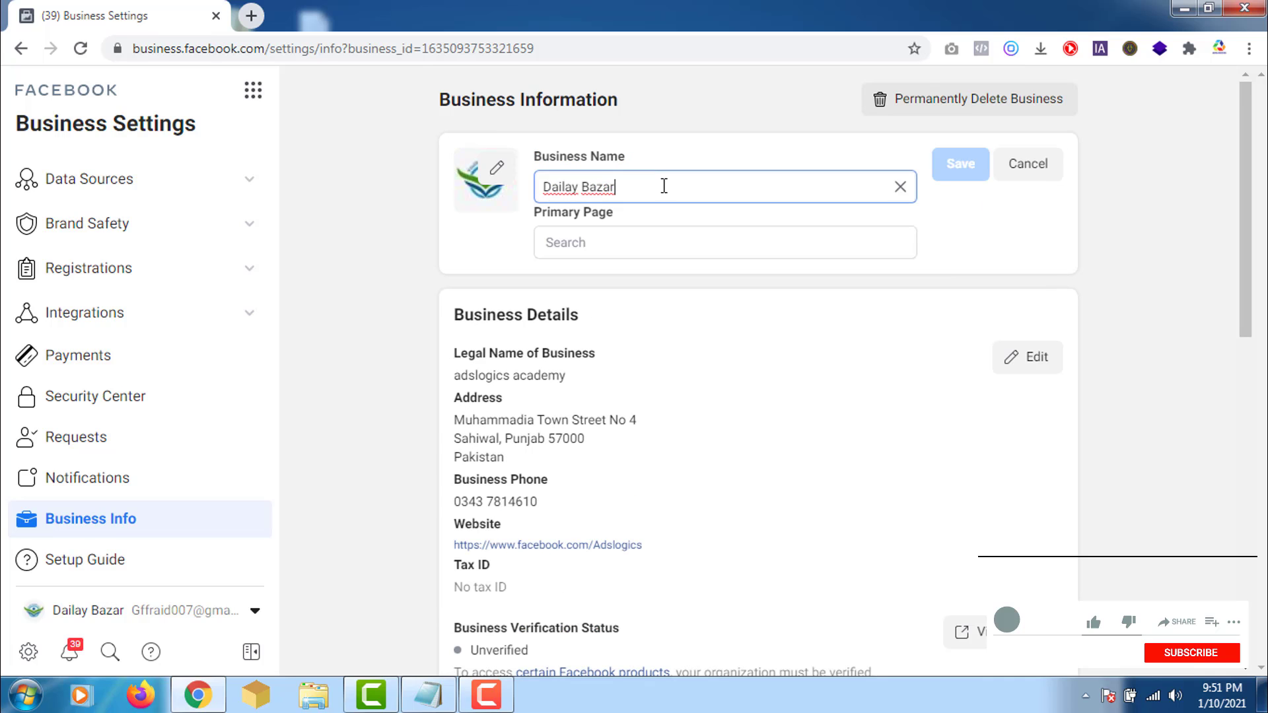
left_click_drag(616, 187, 536, 188)
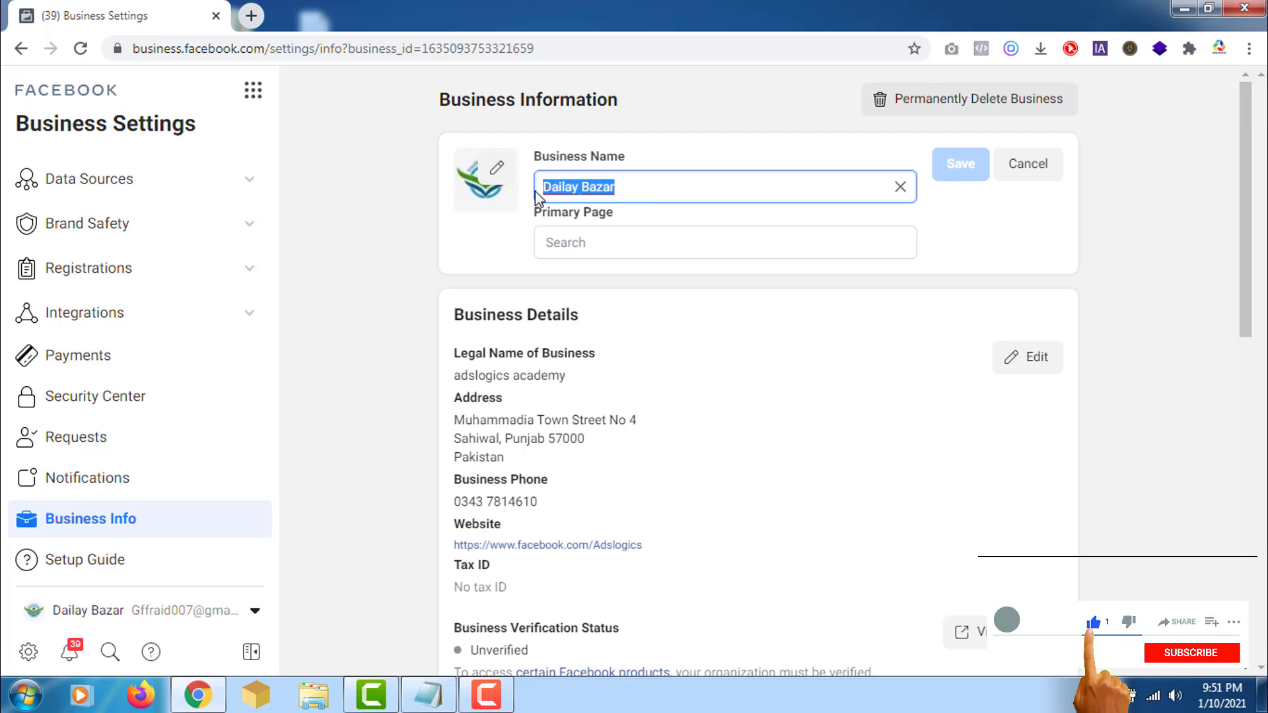
key("BackSpace")
type("GF Social Media Agency")
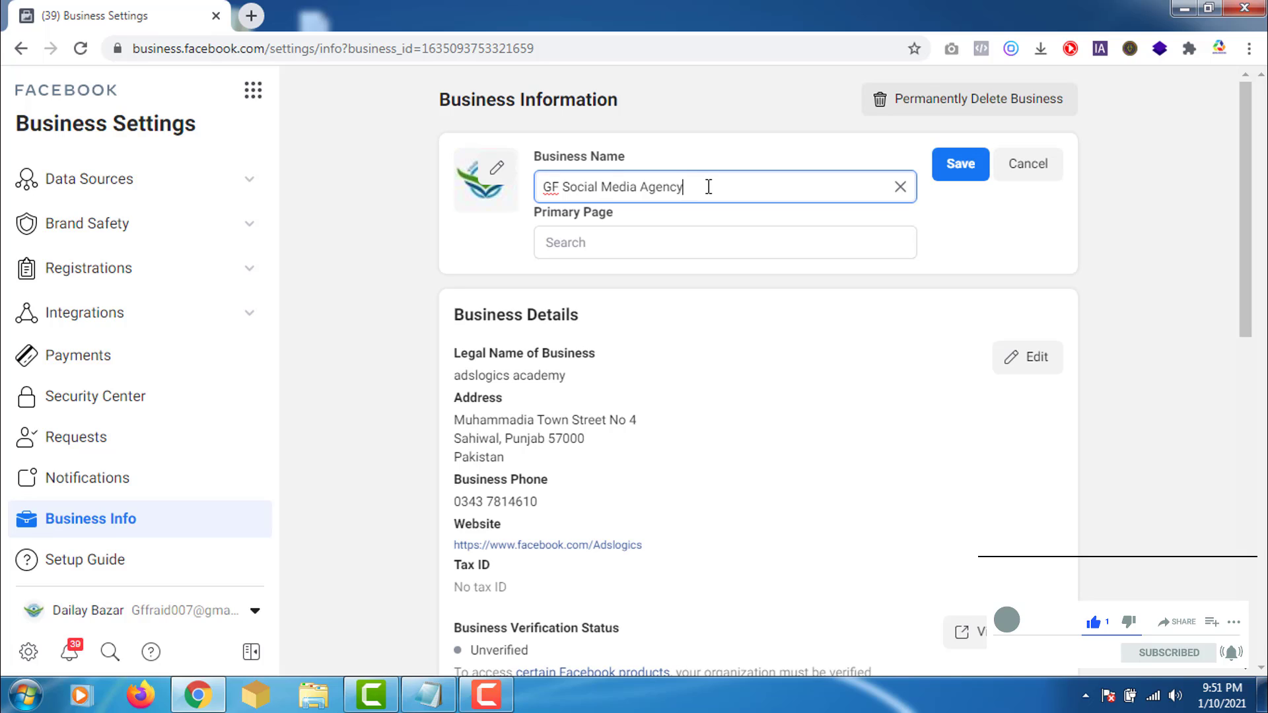
Set SMM DEMO as the business's primary page, and save and reload the business information.
left_click(594, 241)
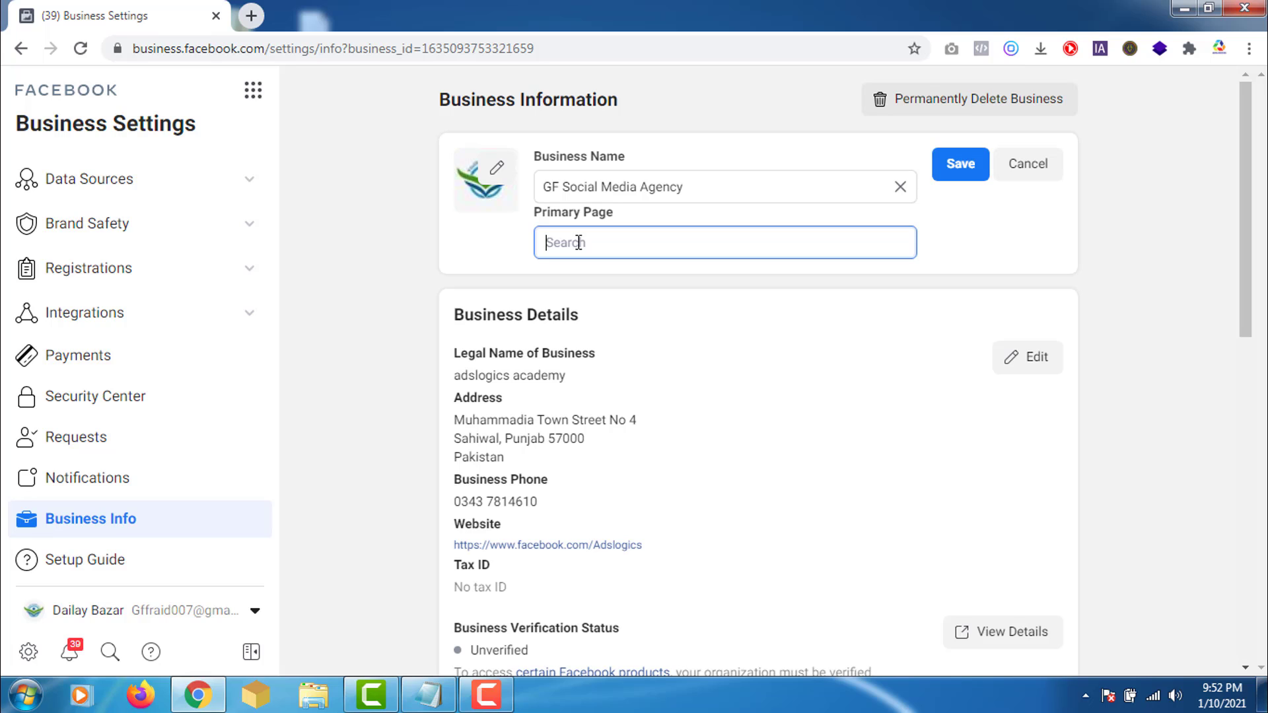
type("smm")
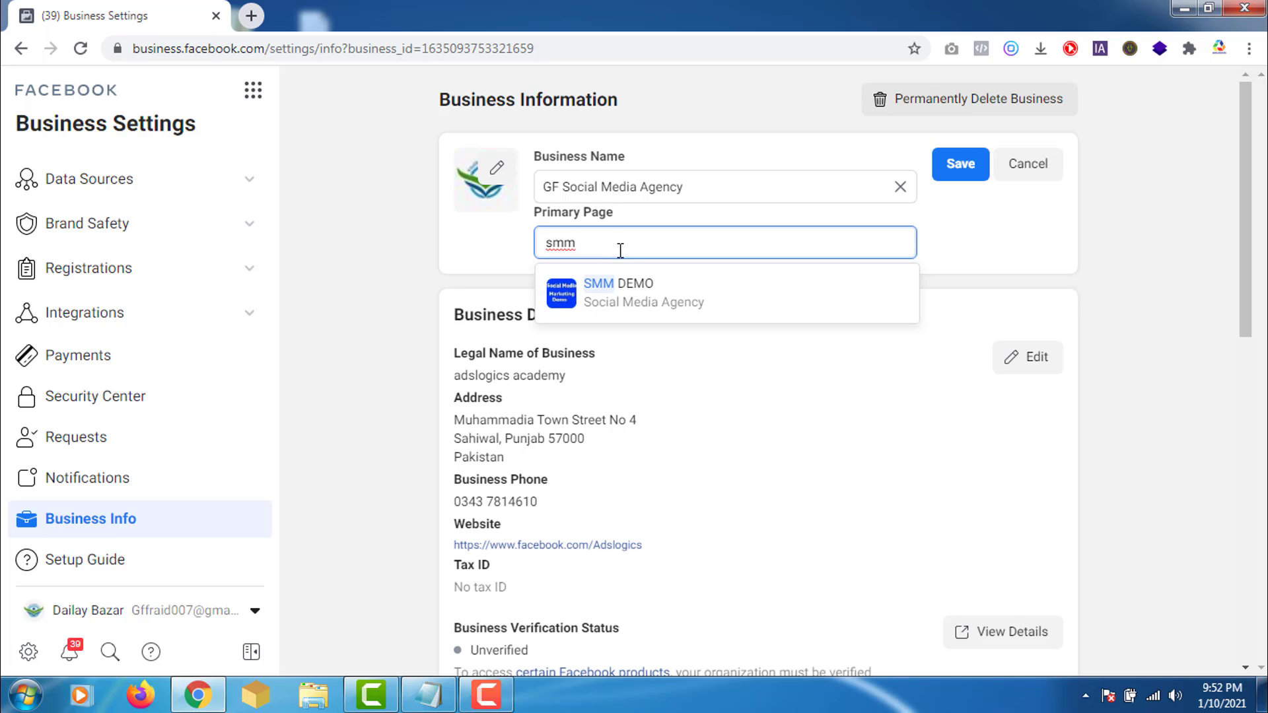
left_click(649, 295)
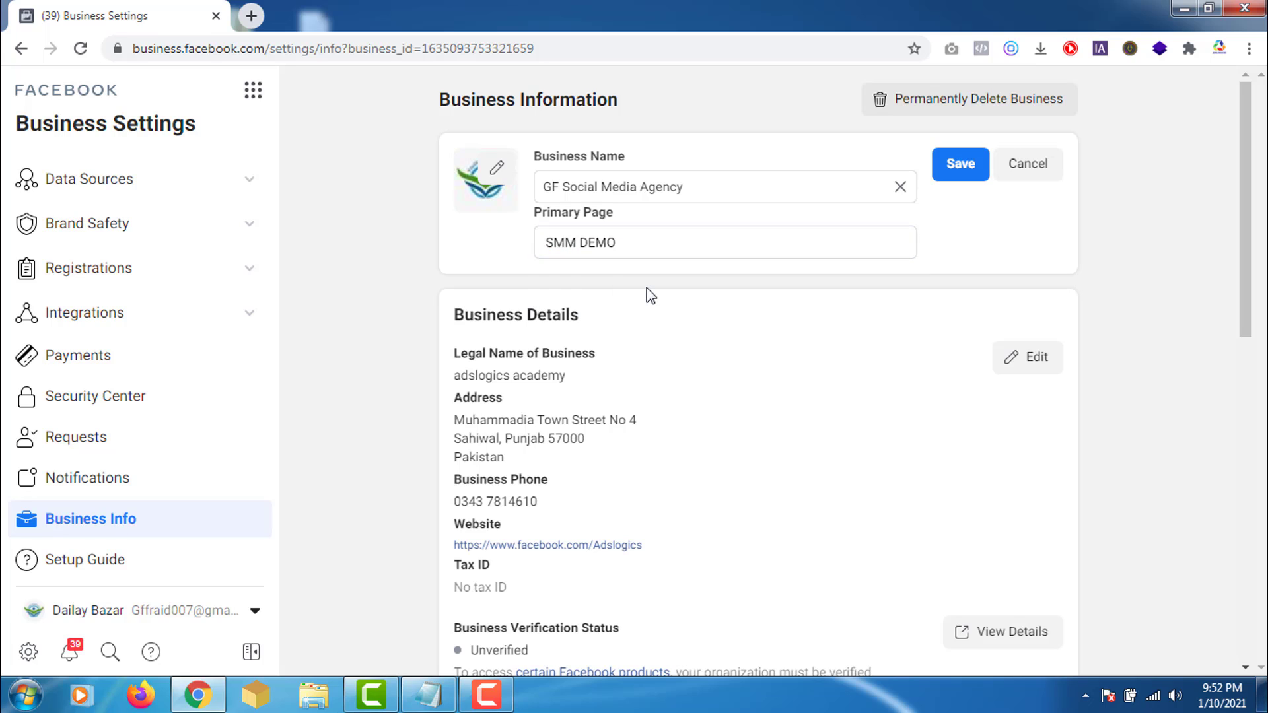
left_click(961, 165)
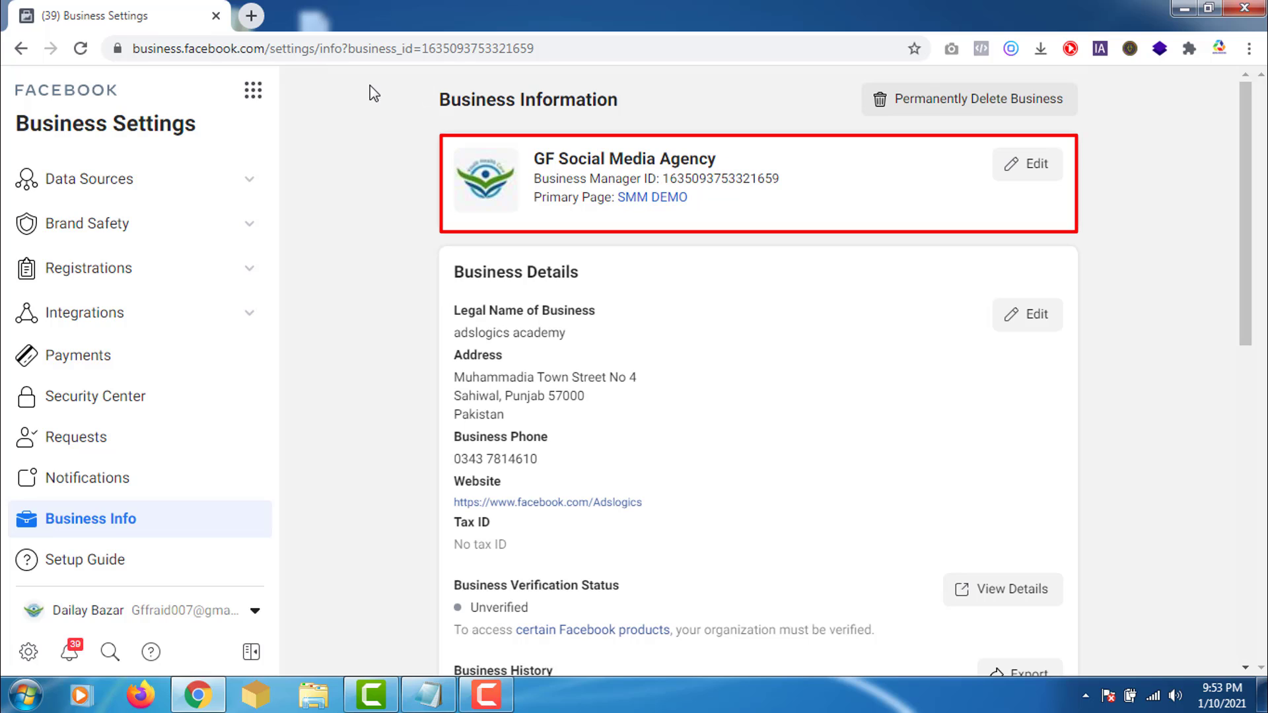
left_click(81, 52)
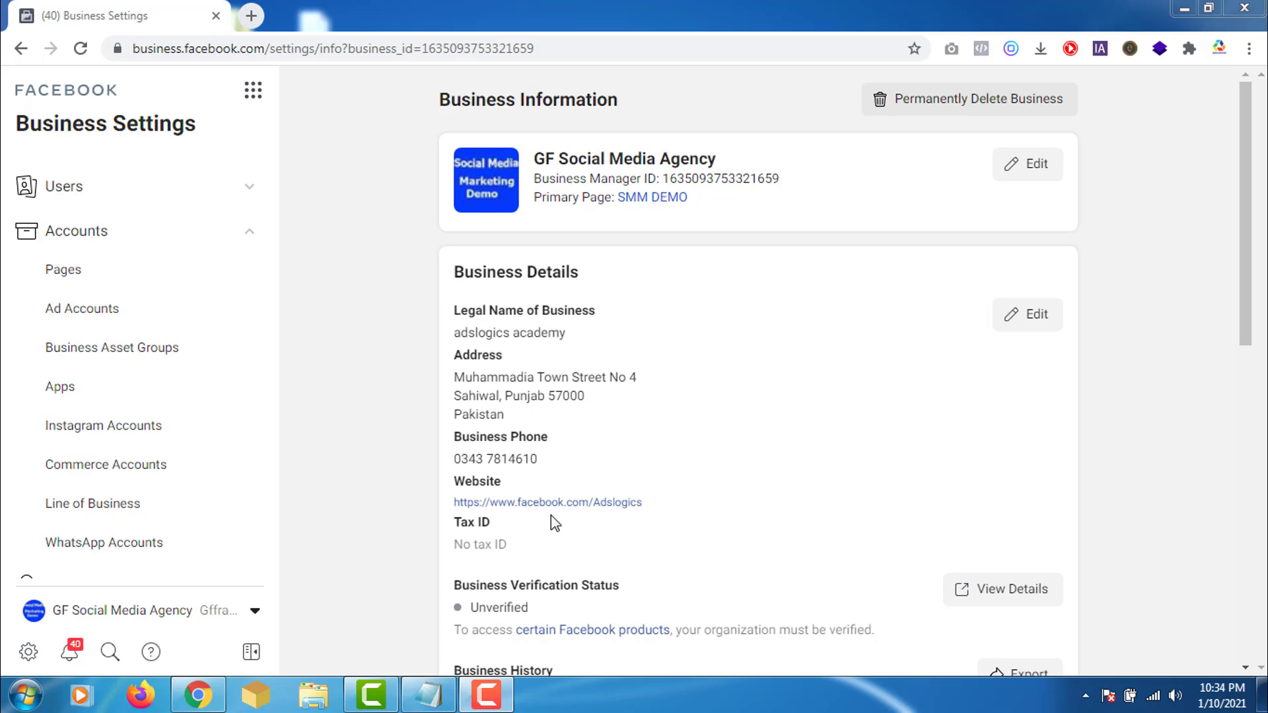
Set the legal name of the business to GF Social Media Agency in the business details.
left_click(1027, 324)
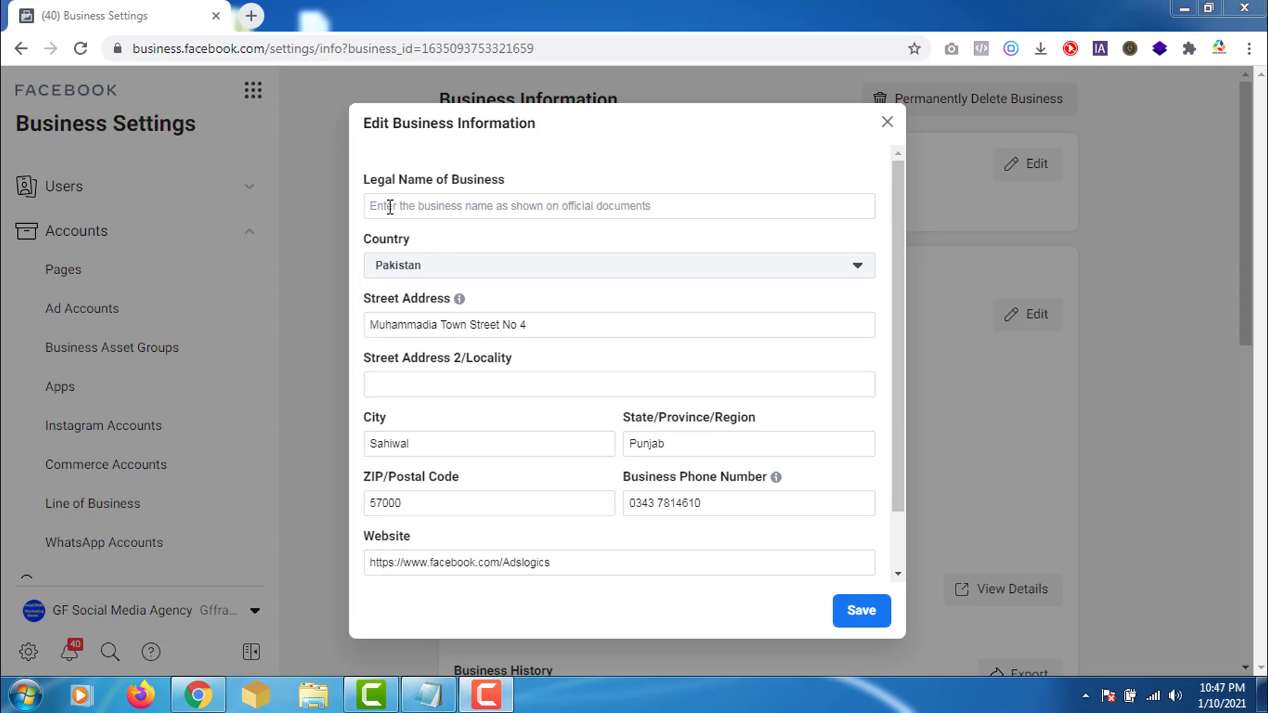
left_click(390, 207)
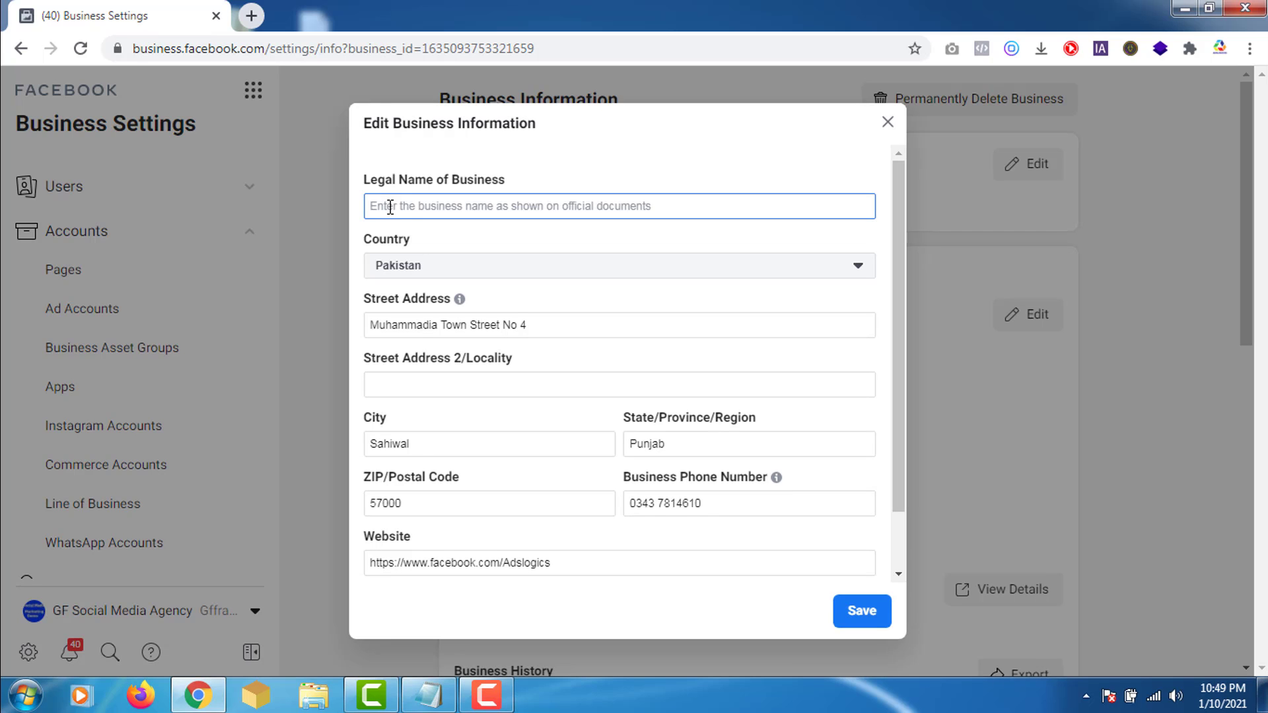
type("GF Social Media Agency")
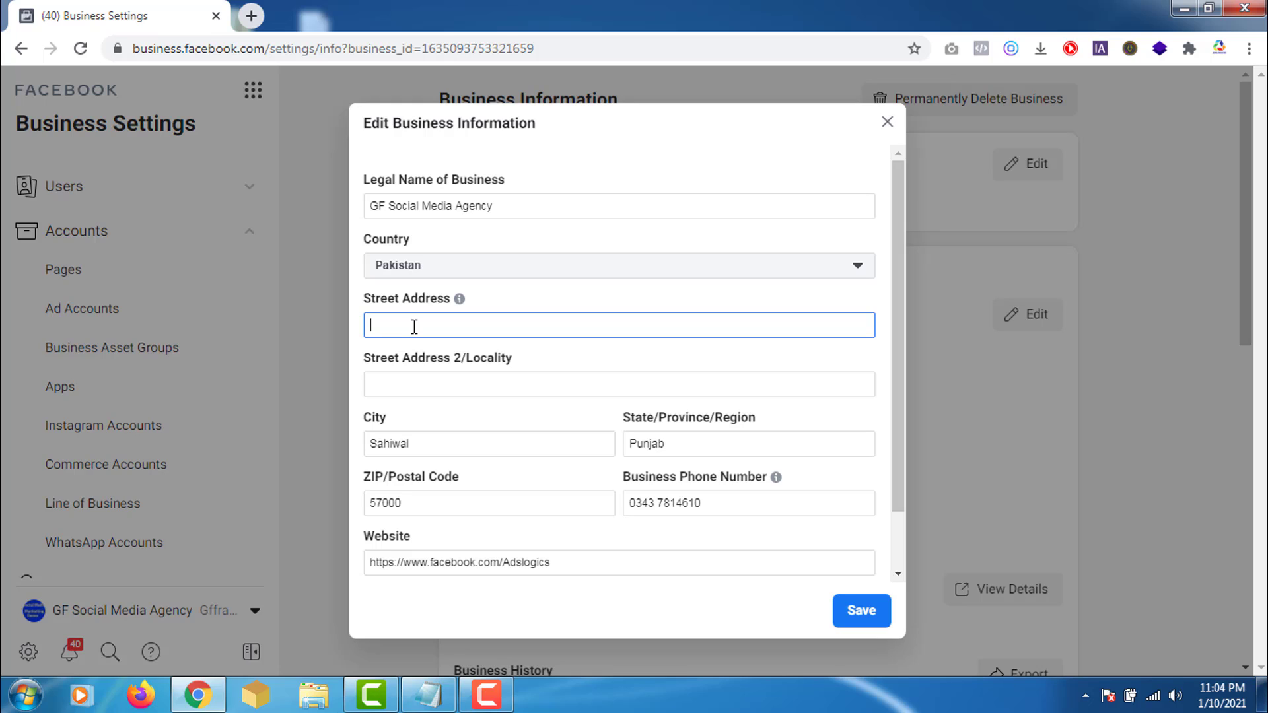
Replace the street address and city of the business with the new ones.
type("C Block Model Town")
double_click(392, 444)
key("BackSpace")
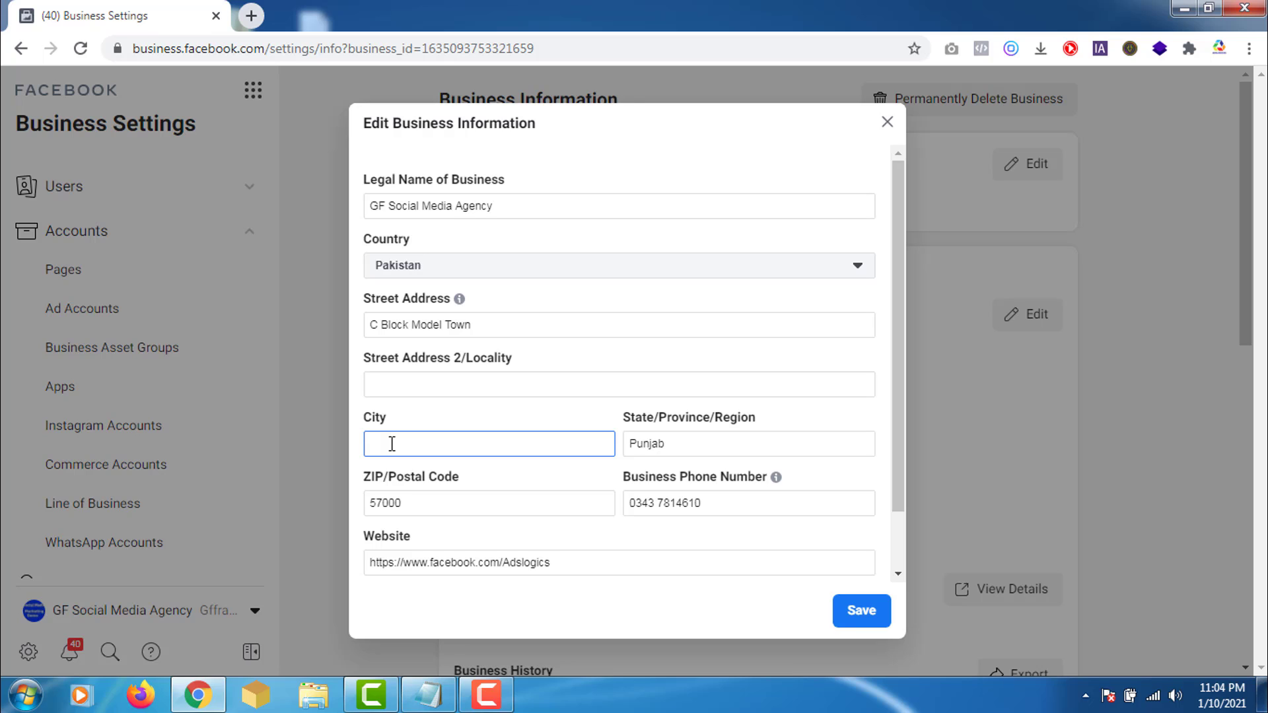
type("Lahore")
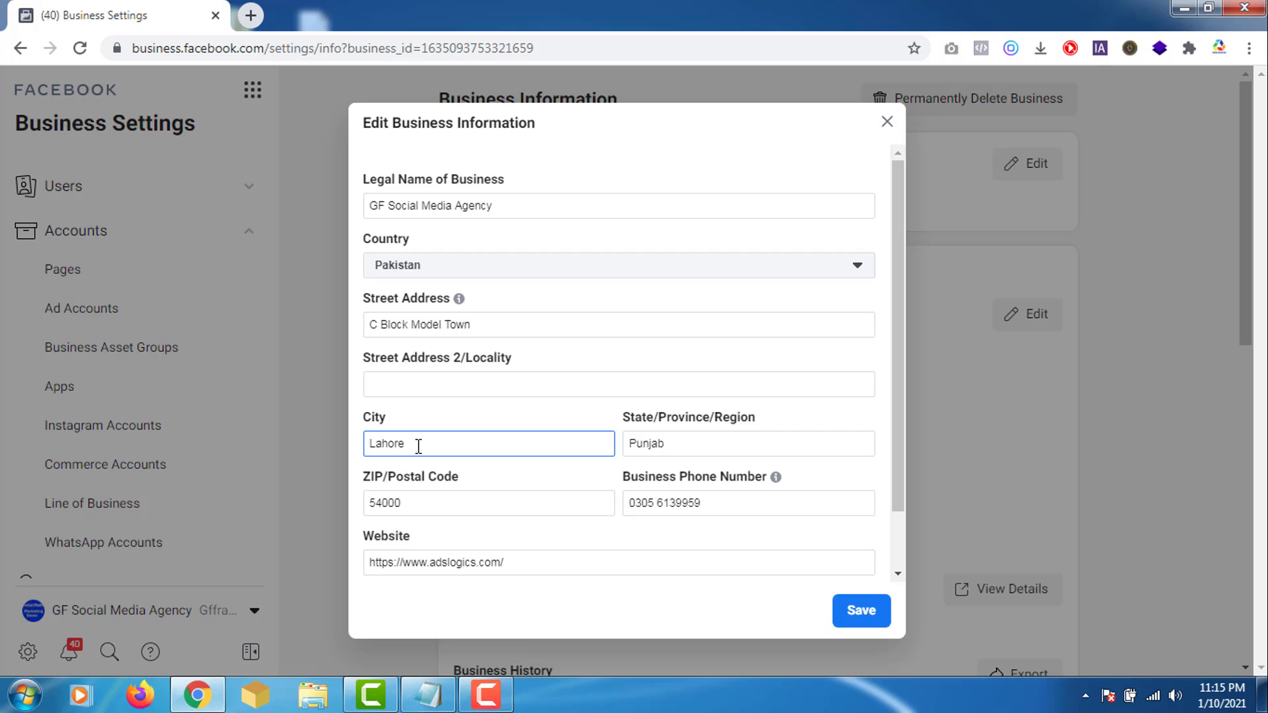
left_click(684, 447)
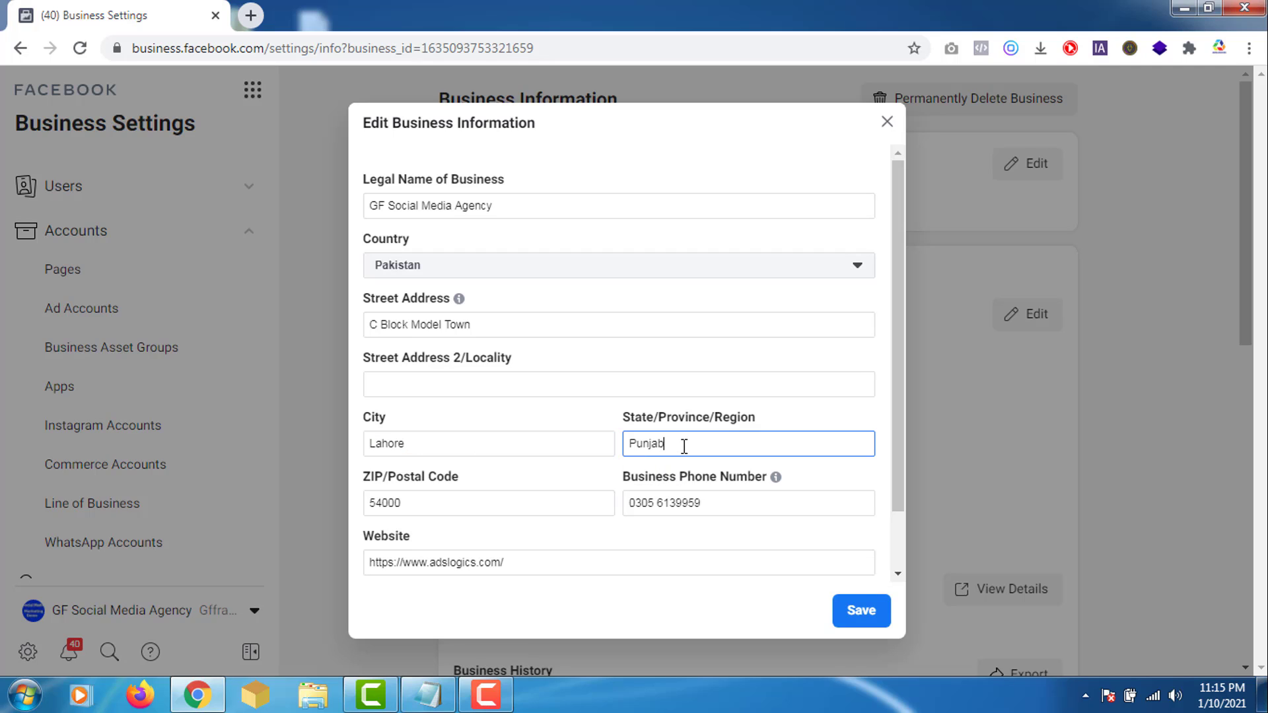
left_click(410, 503)
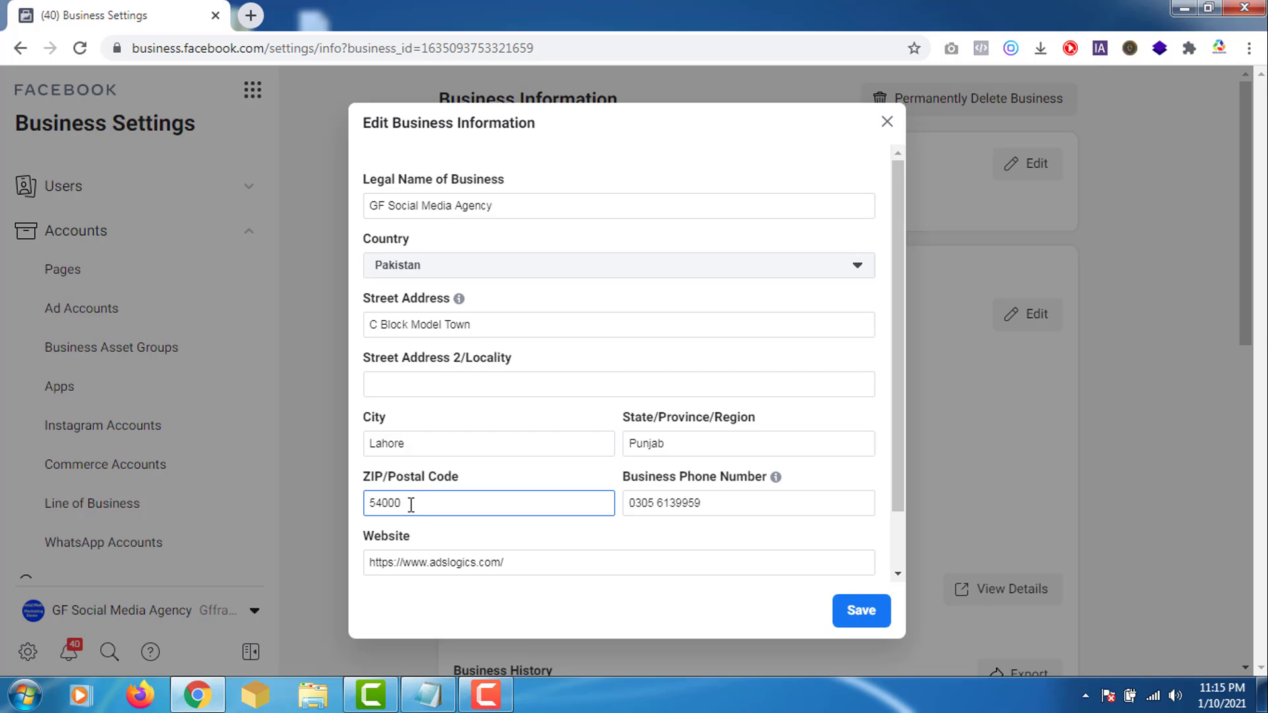
left_click(711, 505)
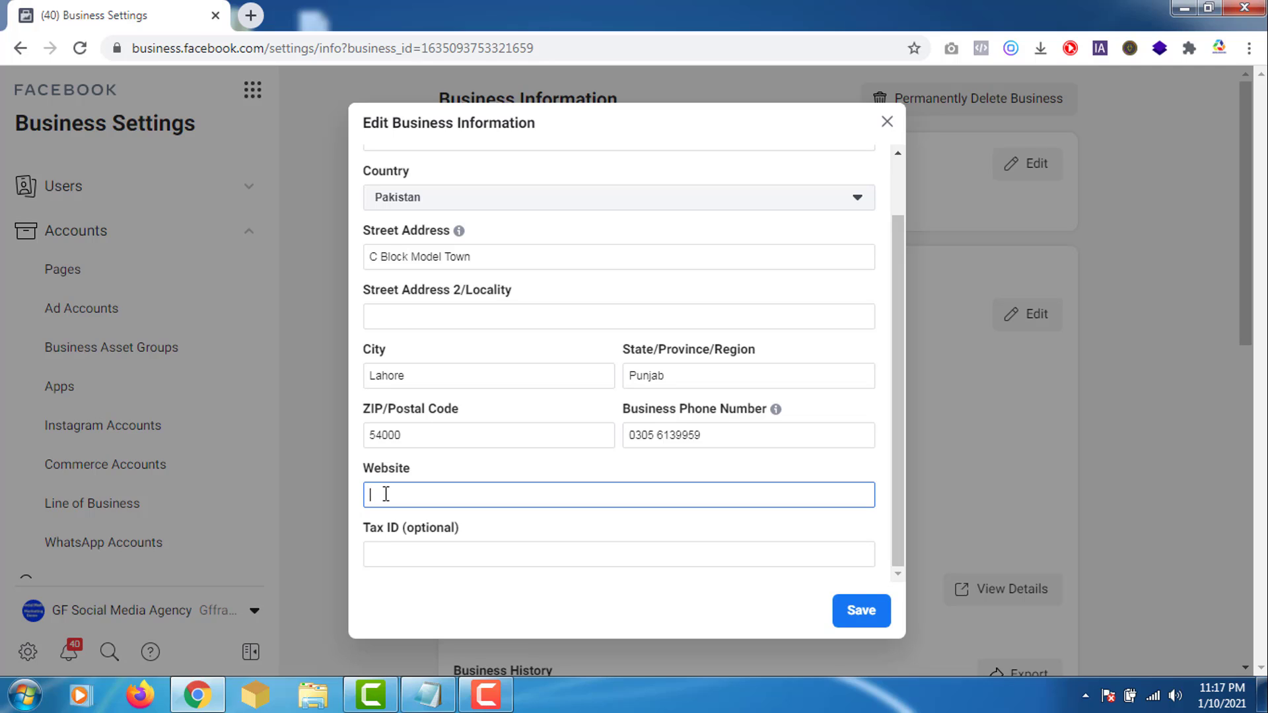
type("https://www.adslogics.com/")
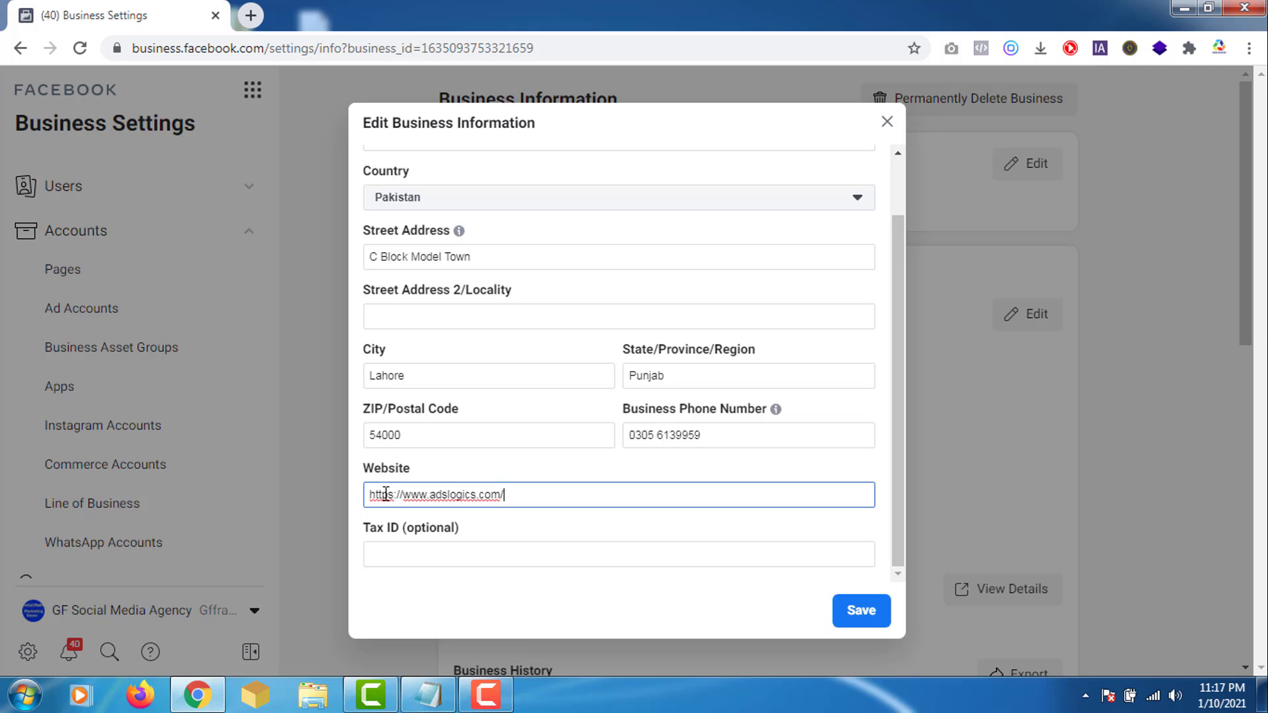
left_click(862, 611)
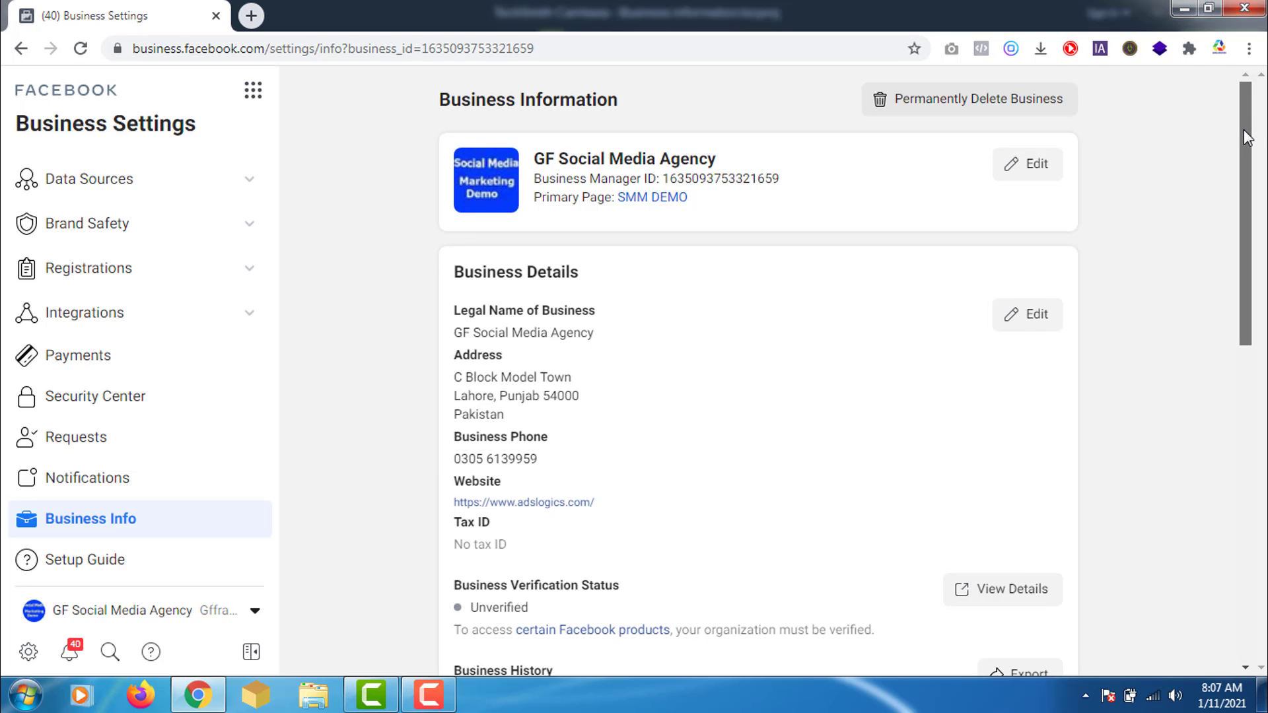
Edit the personal details under My Info and replace the first name.
left_click_drag(1247, 140, 1262, 303)
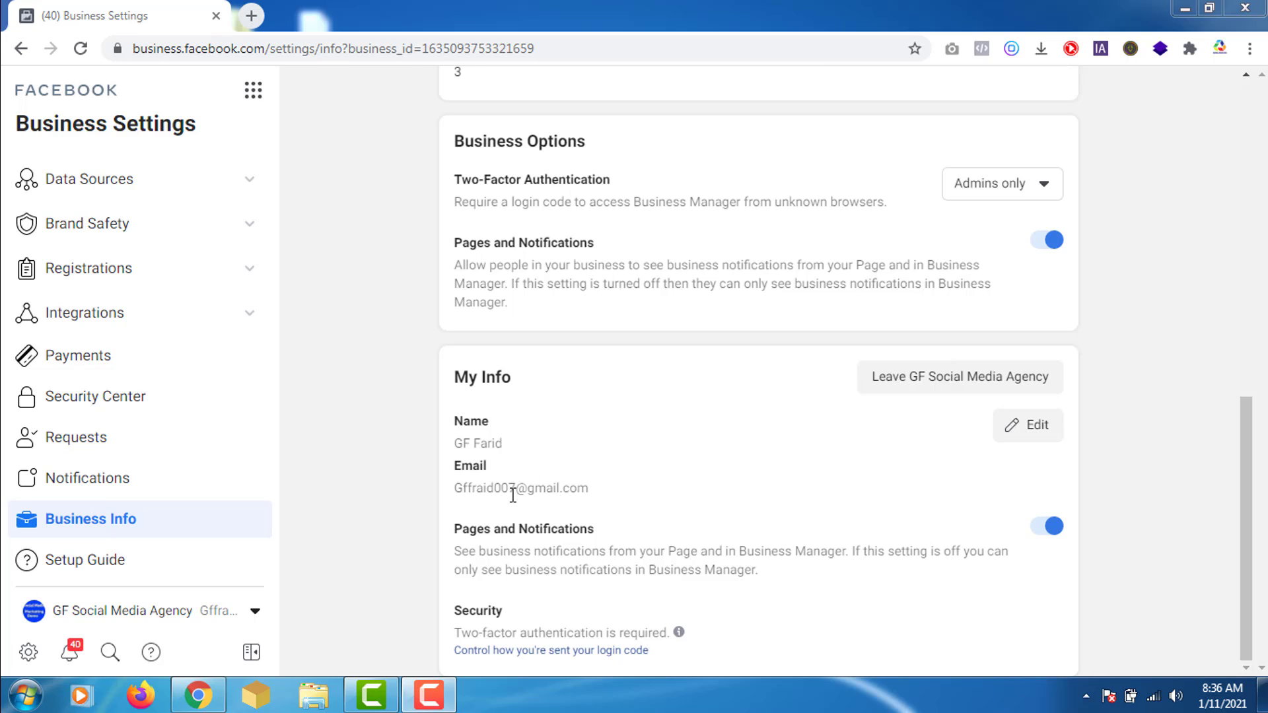
left_click(1035, 430)
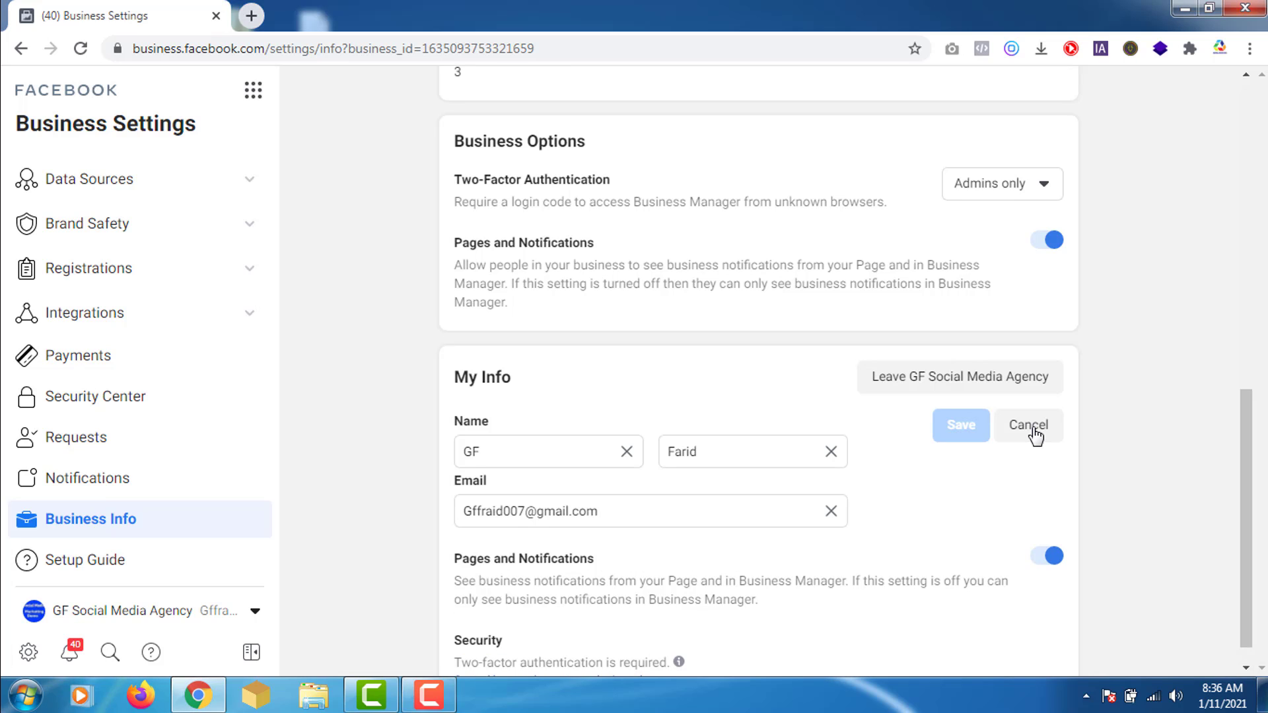
left_click(557, 455)
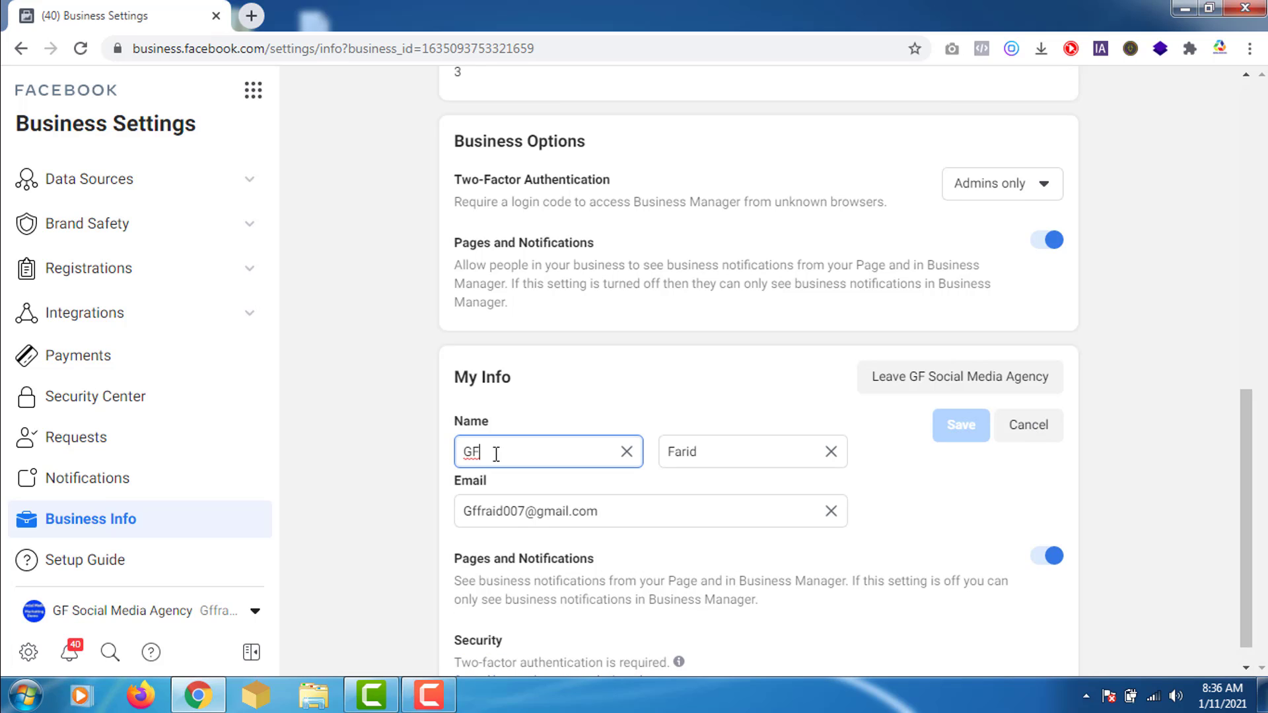
double_click(462, 462)
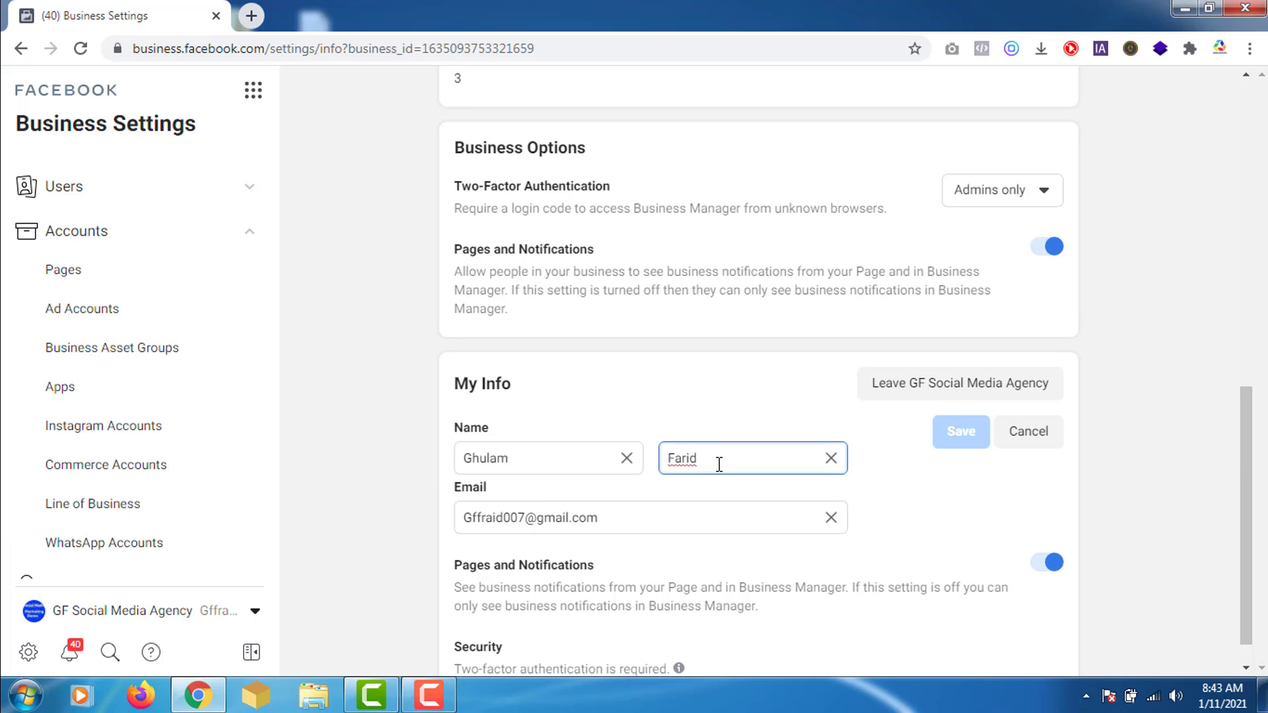
Replace the contact email under My Info, confirm it with the same address, and save the personal details.
left_click(621, 518)
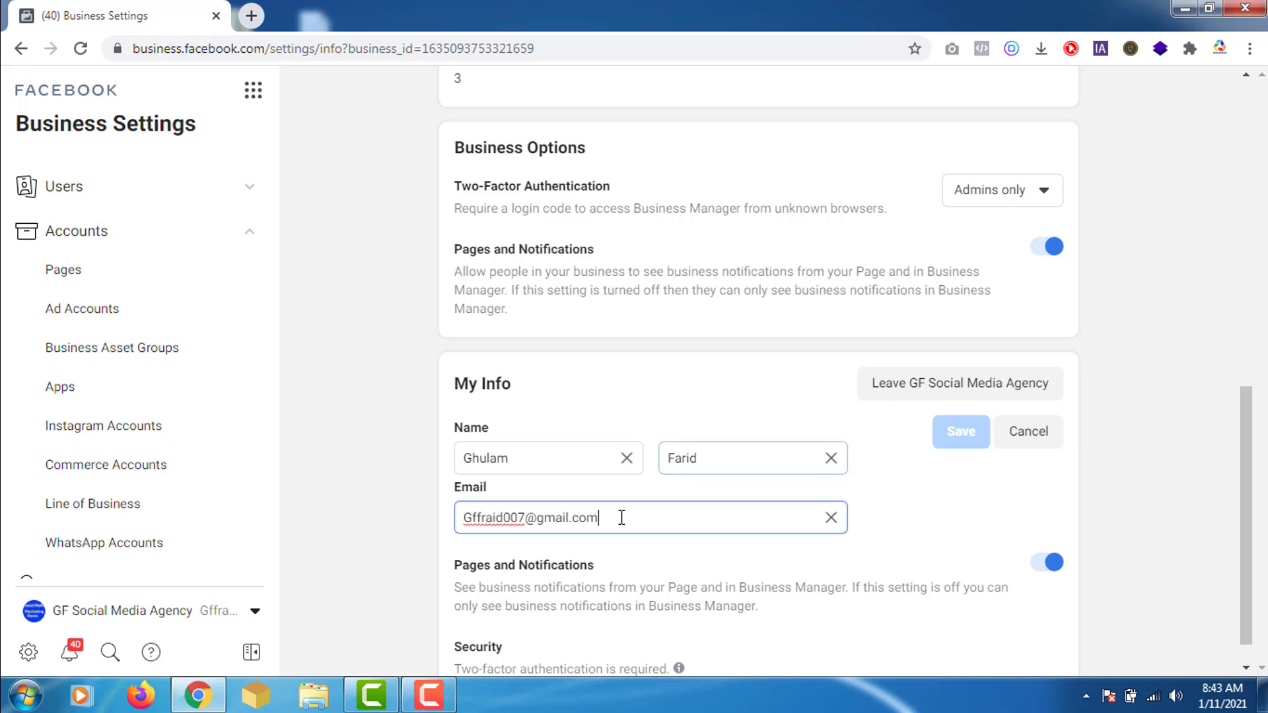
left_click_drag(602, 518, 455, 529)
key("BackSpace")
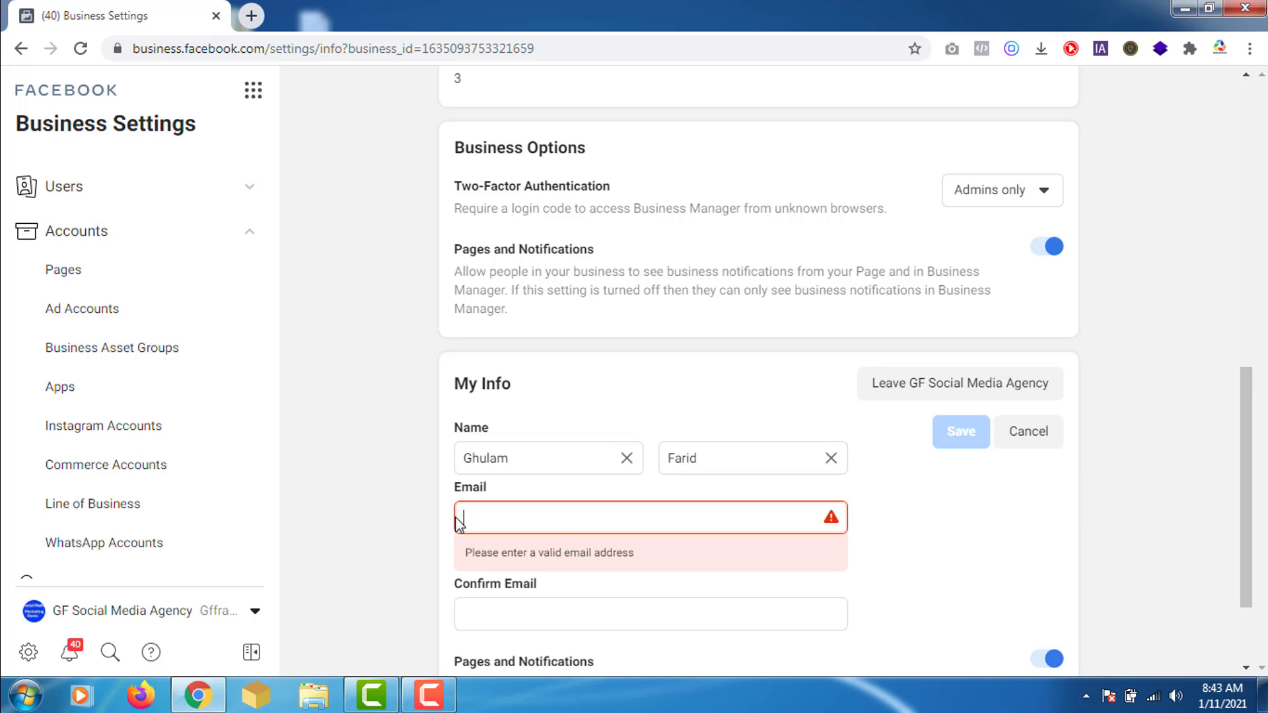
key("ctrl+v")
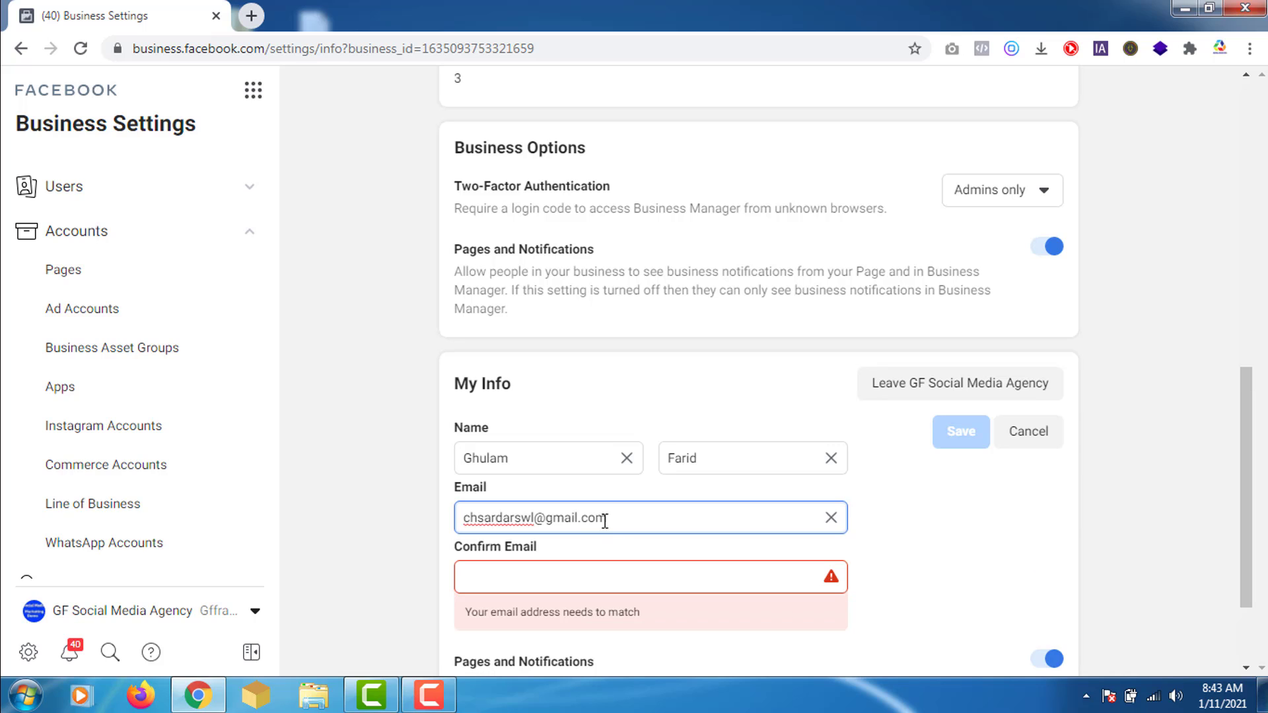
left_click(572, 576)
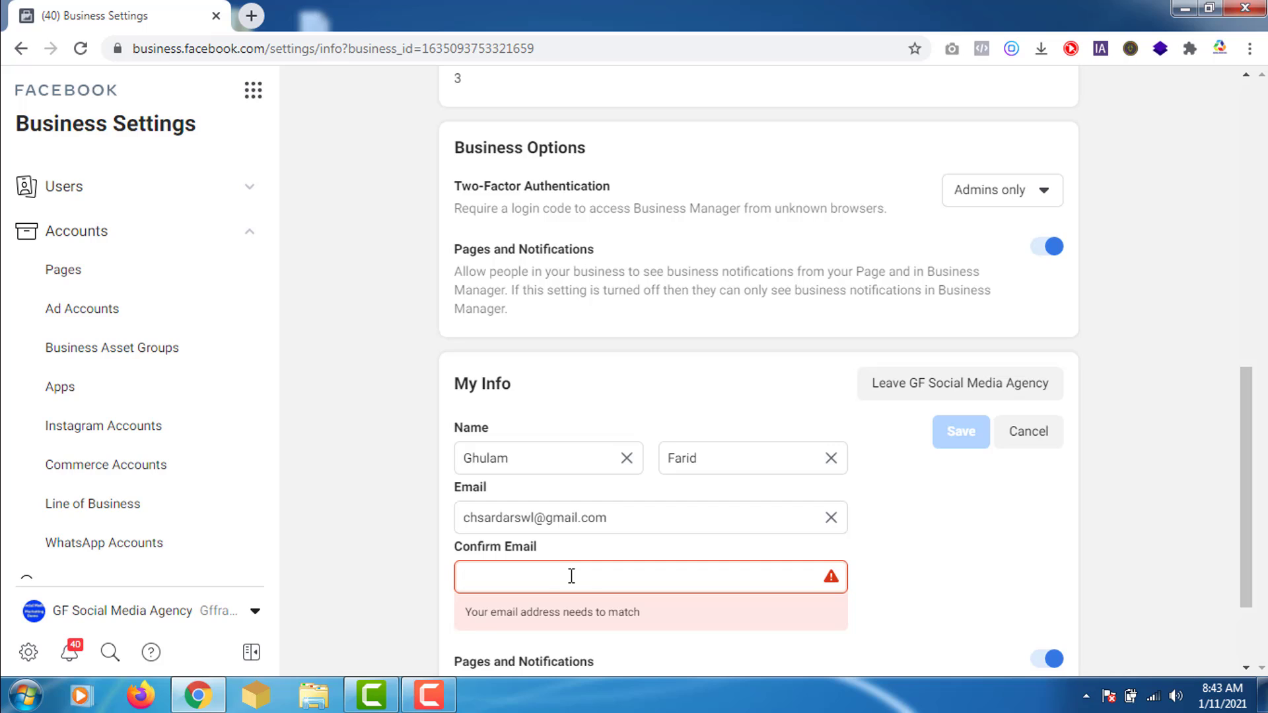
key("ctrl+v")
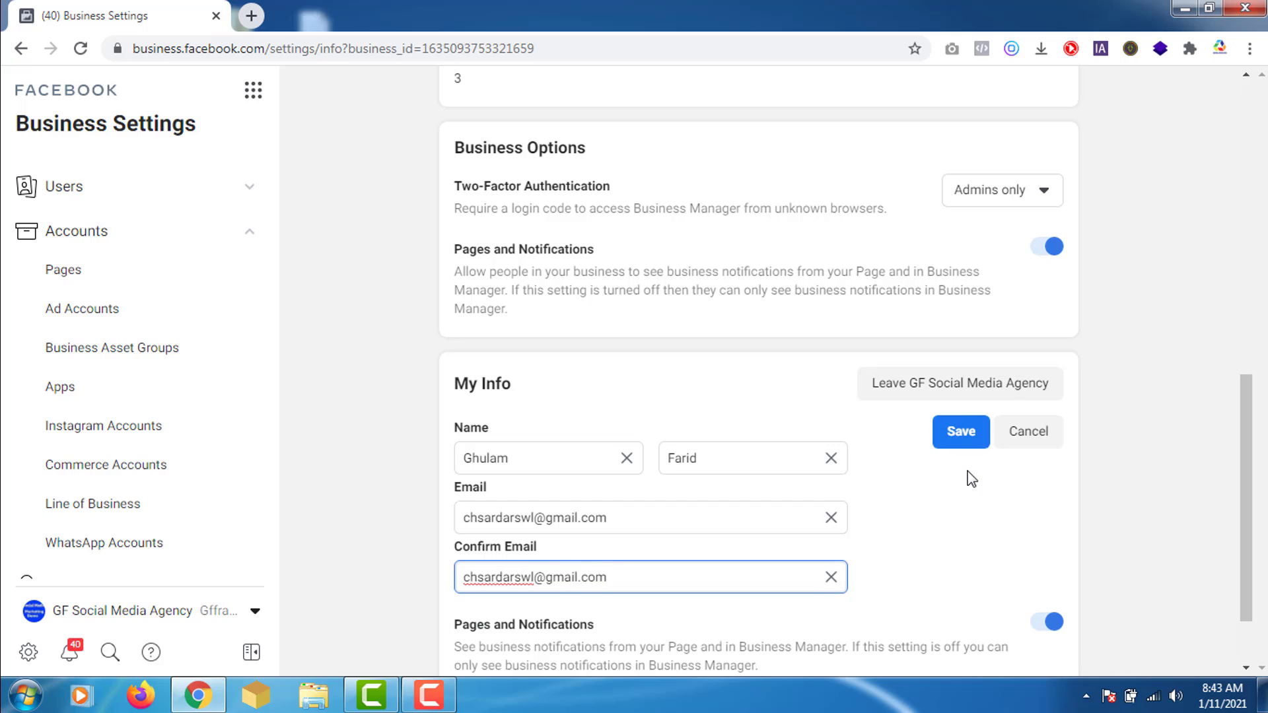
left_click(962, 432)
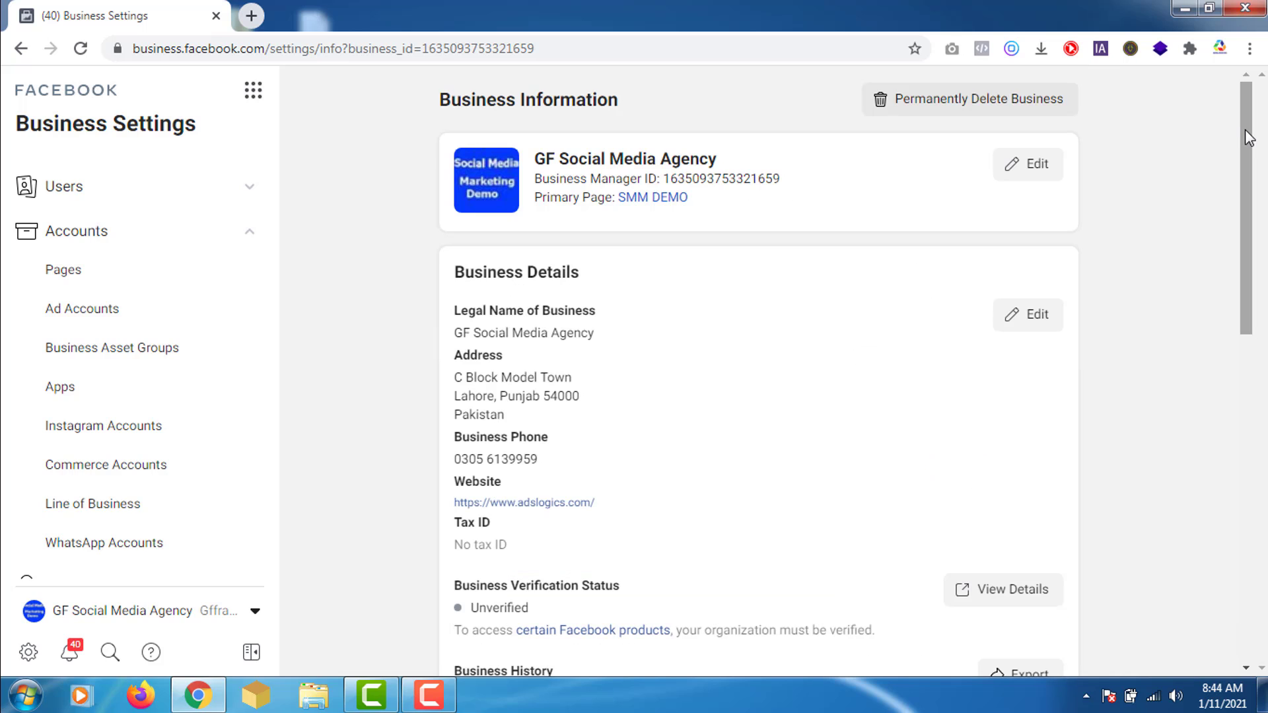
Check the pending contact email under My Info, and open the Gmail inbox of that address's Google account in a new browser tab.
scroll(1255, 215, "down", 2)
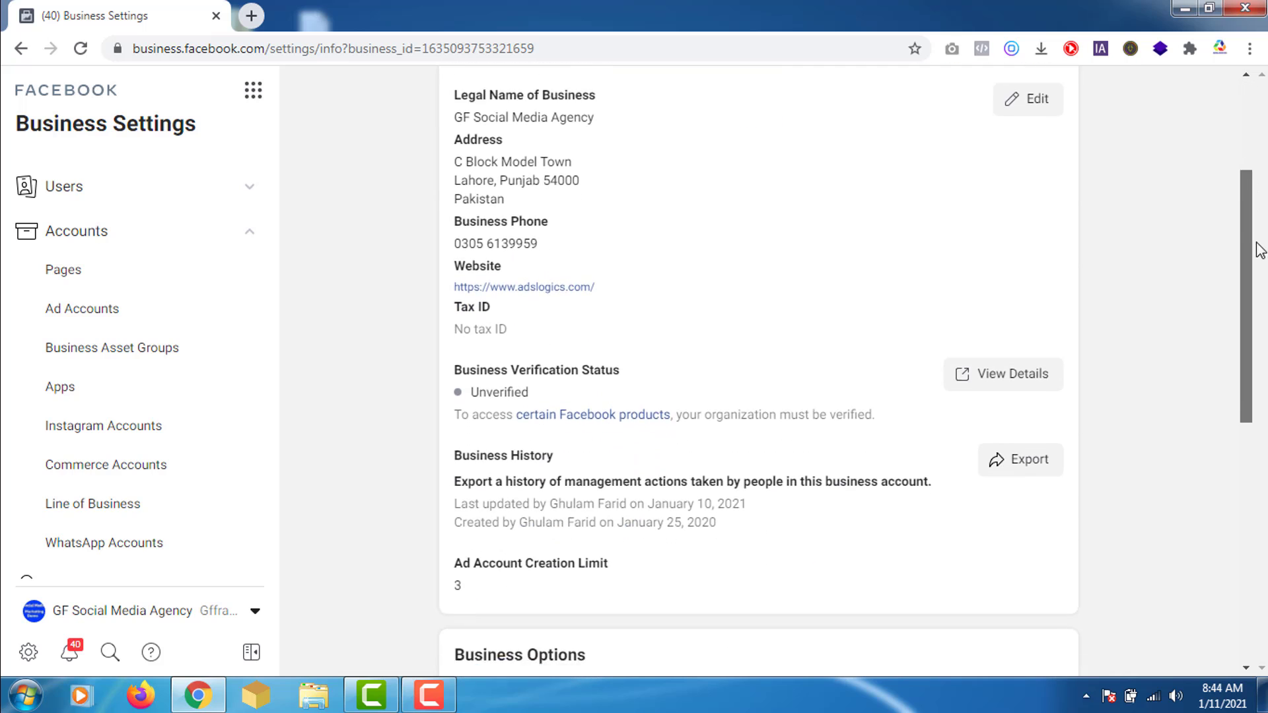
scroll(545, 383, "down", 5)
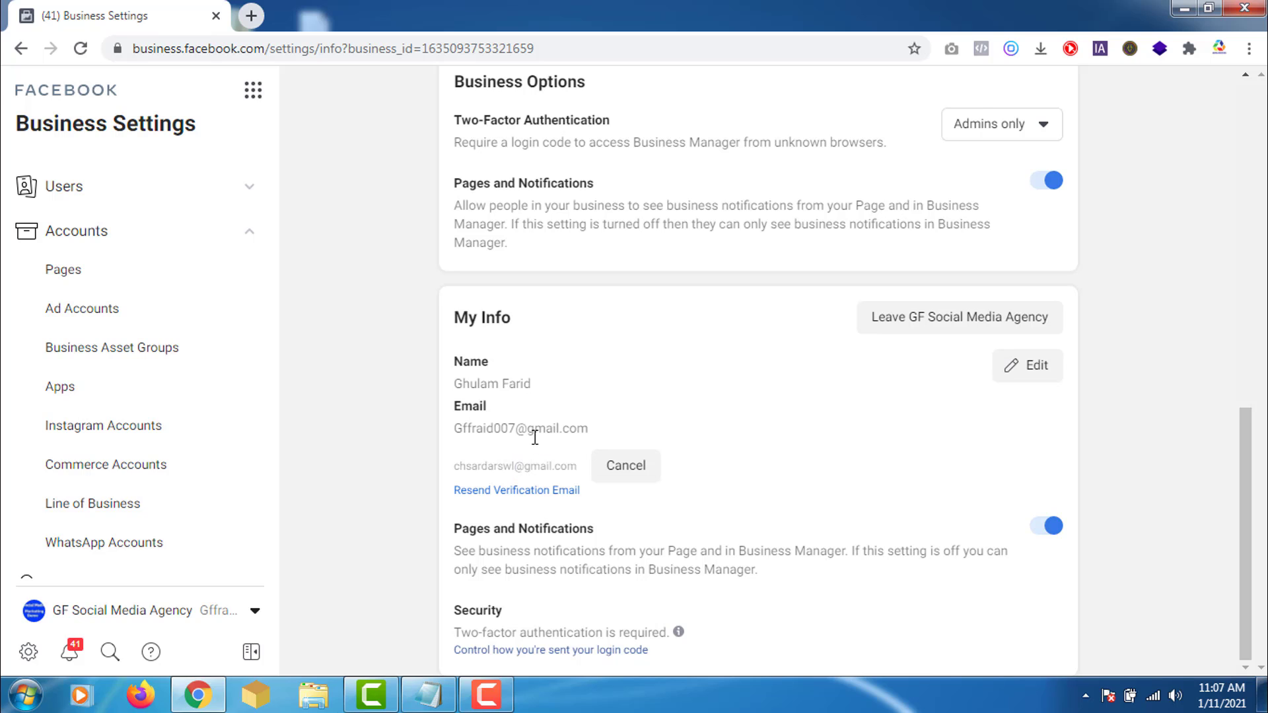
left_click(252, 15)
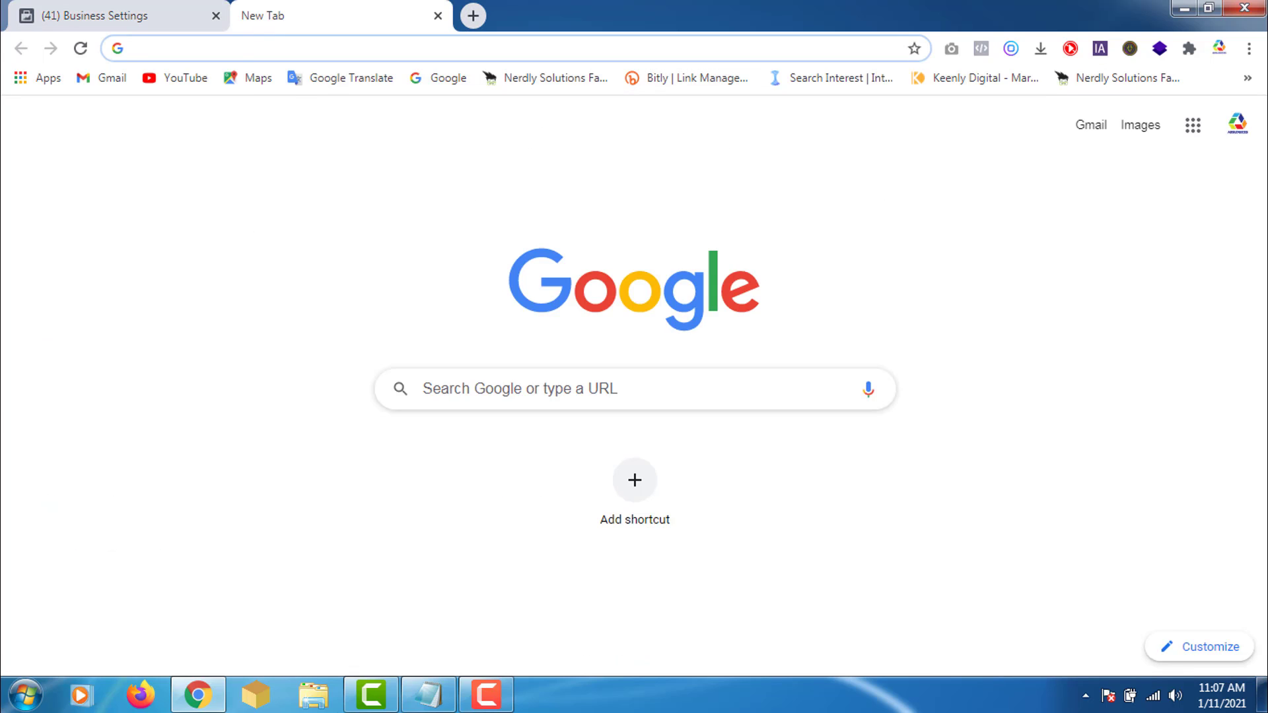
left_click(1238, 126)
left_click(1070, 408)
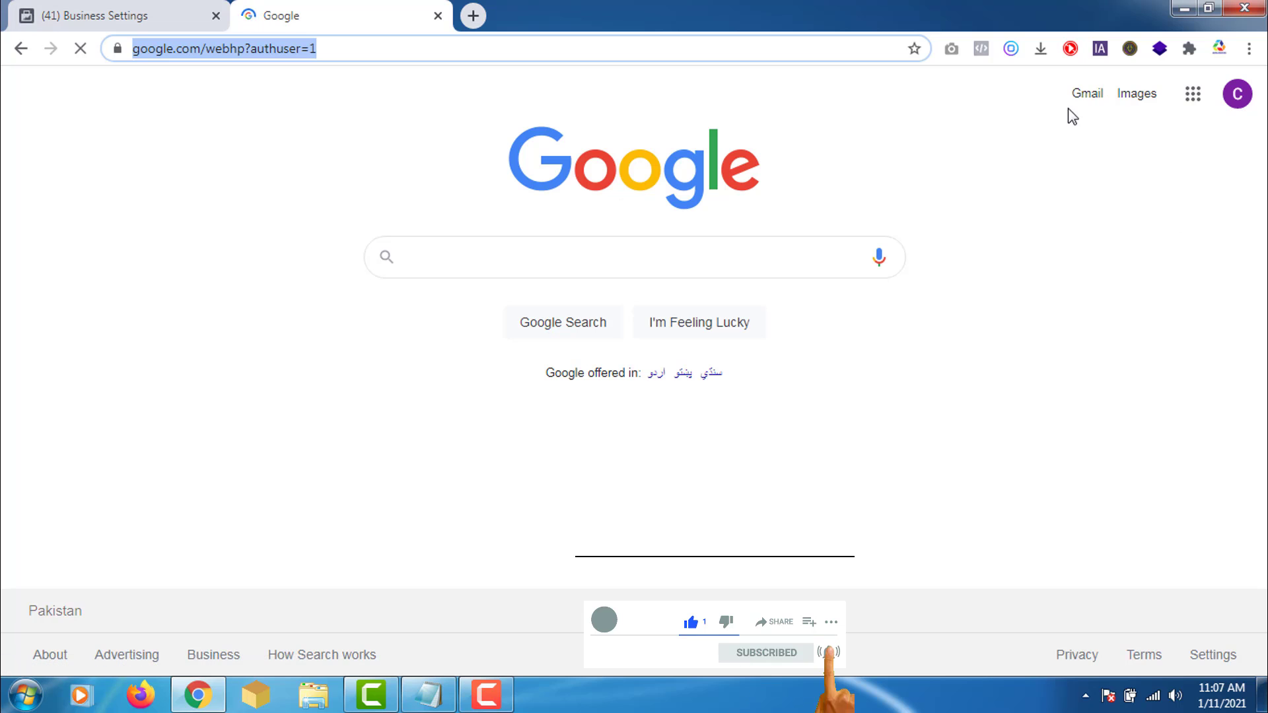
left_click(1086, 97)
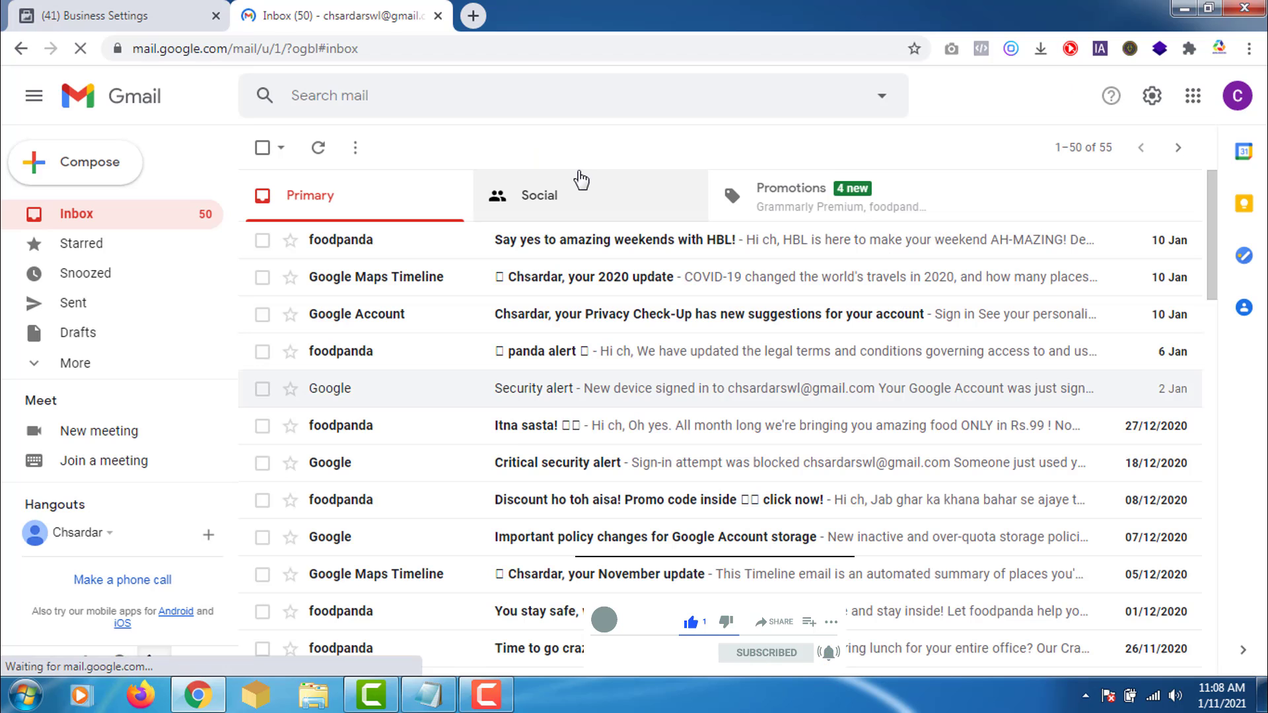
Open Facebook's newest "Confirm your business email address" message among the Social emails and confirm the new address.
left_click(546, 206)
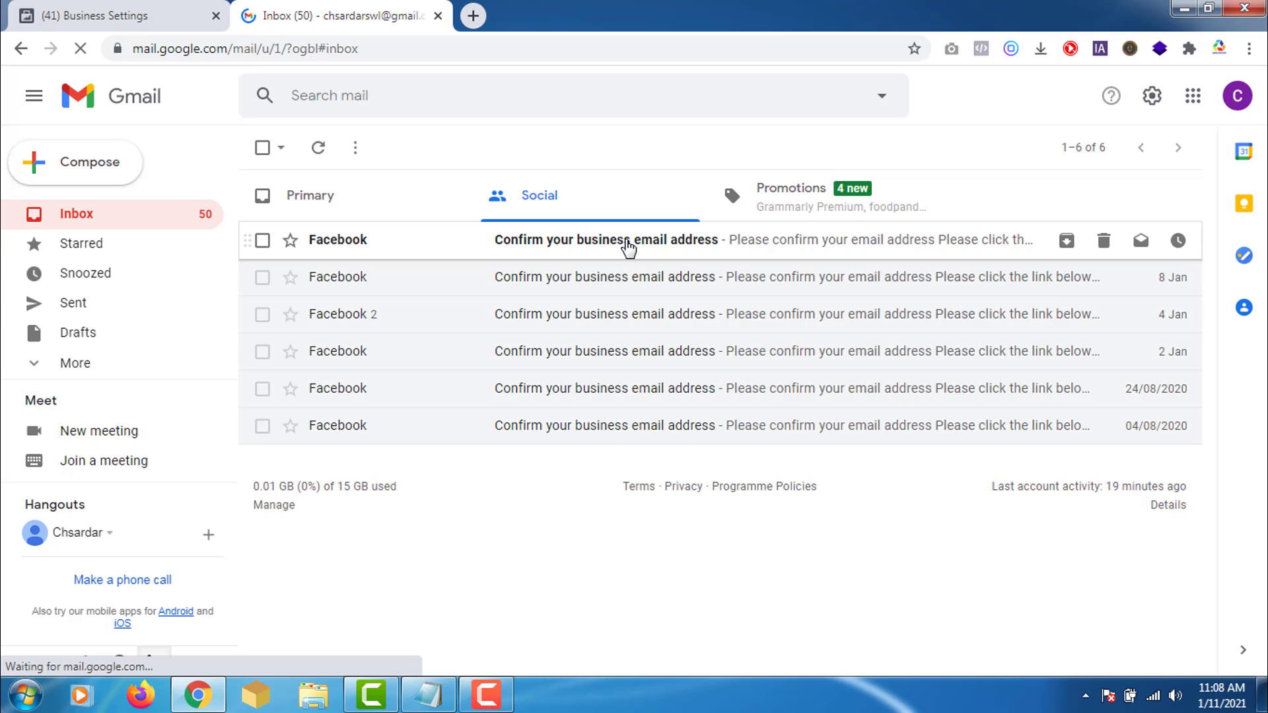
left_click(627, 247)
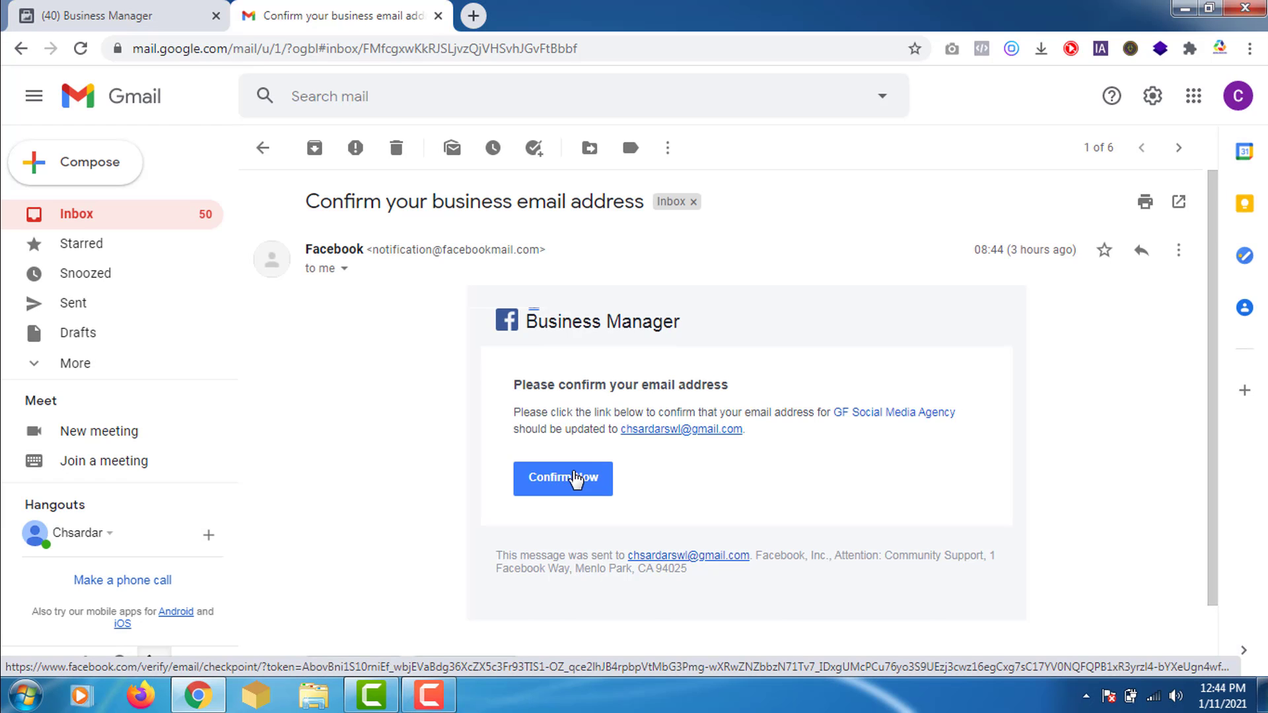
left_click(576, 477)
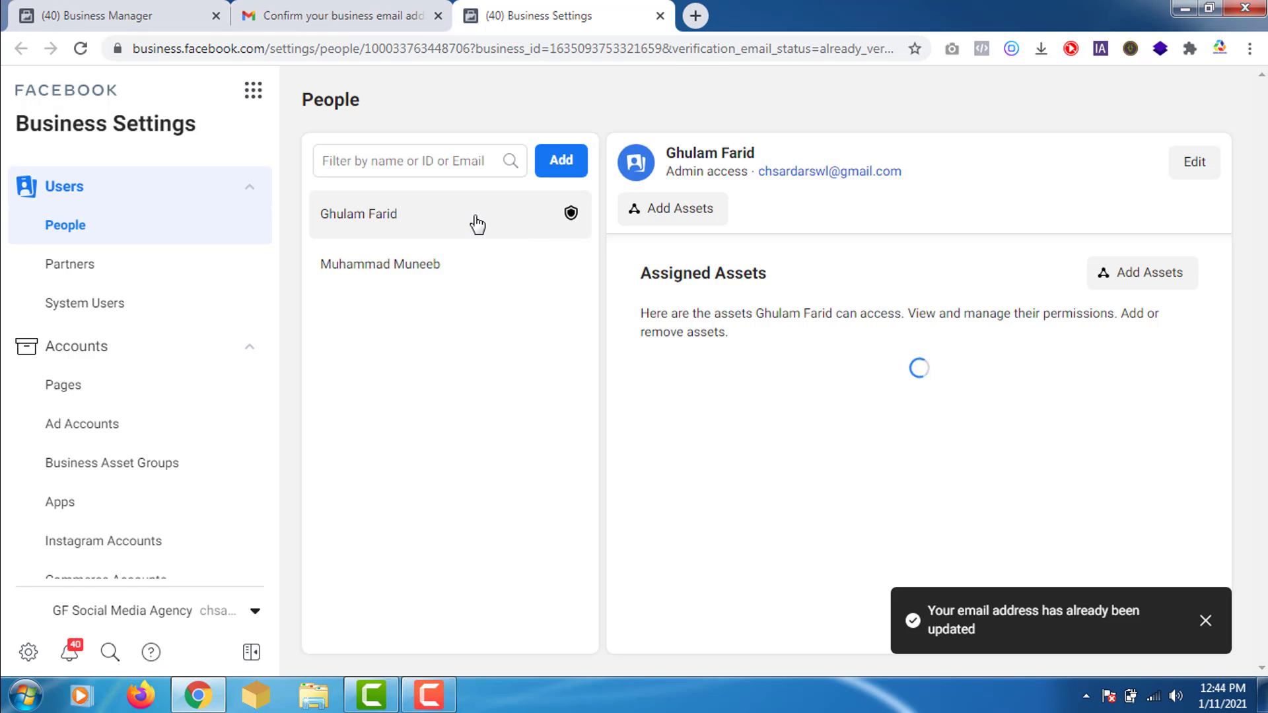
Return to the Business Info page in Business Settings and check the contact email under My Info.
left_click(250, 192)
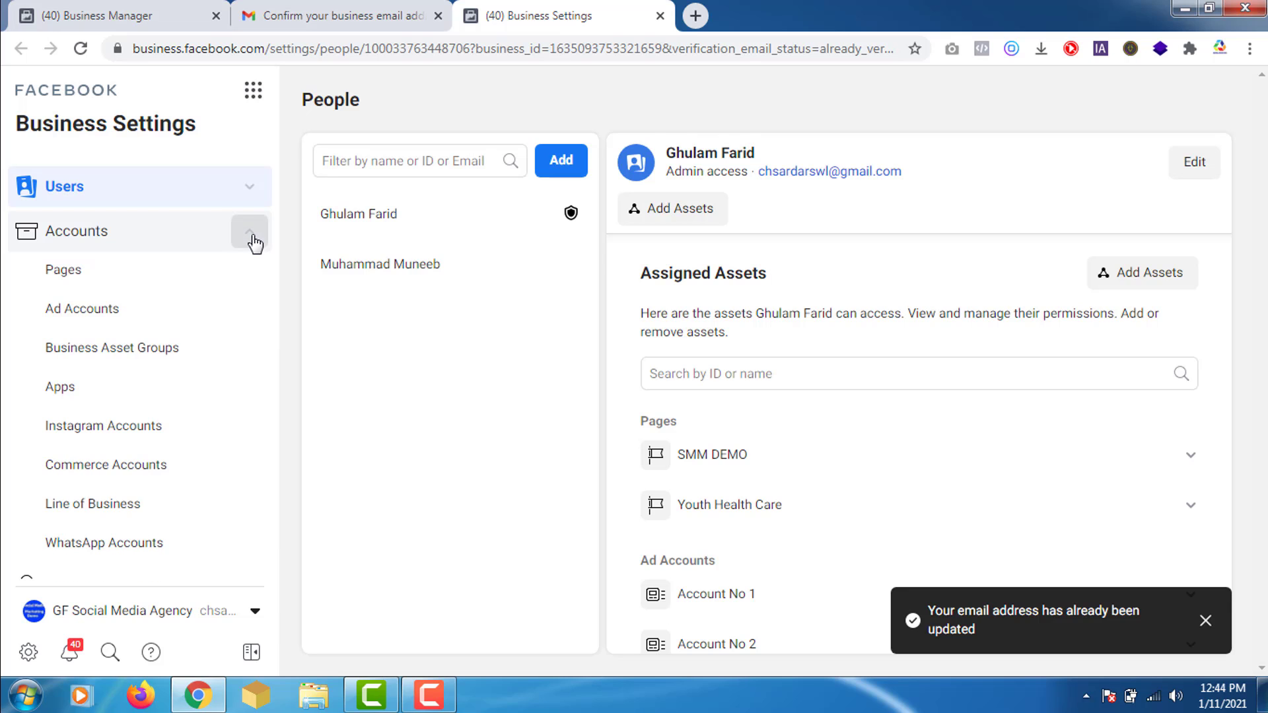
left_click(250, 231)
left_click(116, 522)
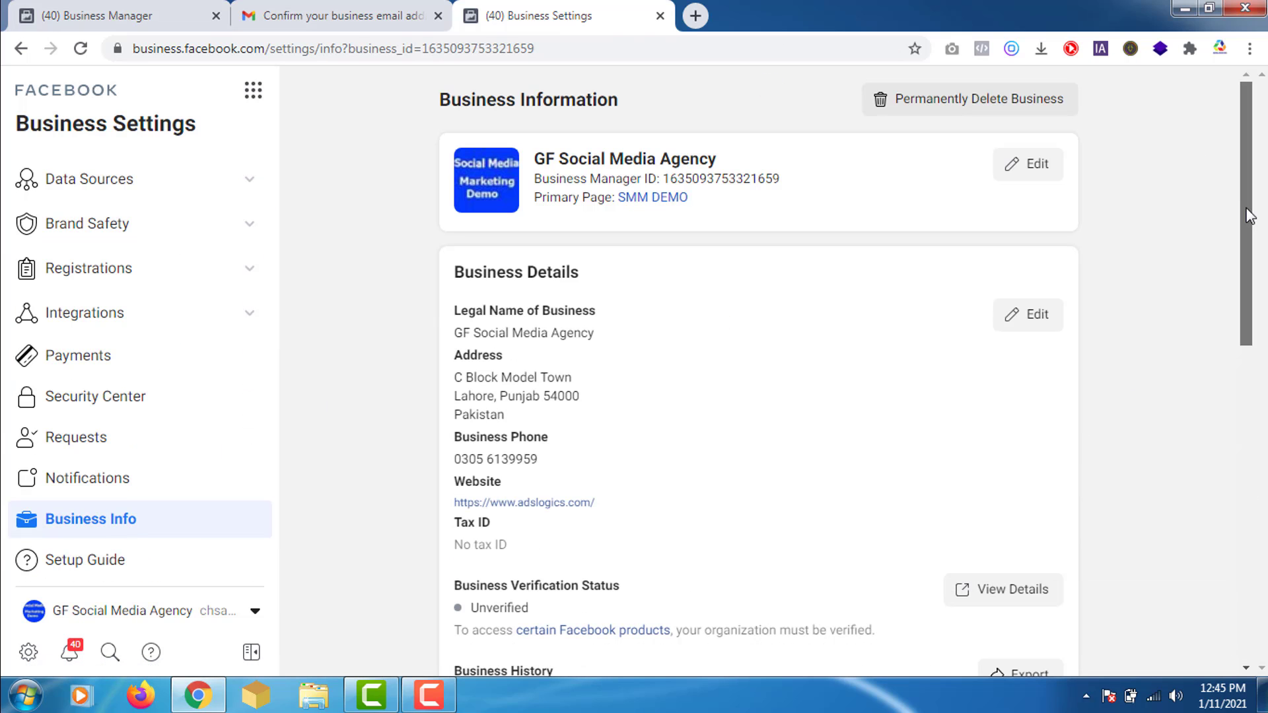
scroll(1254, 276, "down", 1)
left_click_drag(1254, 276, 1257, 546)
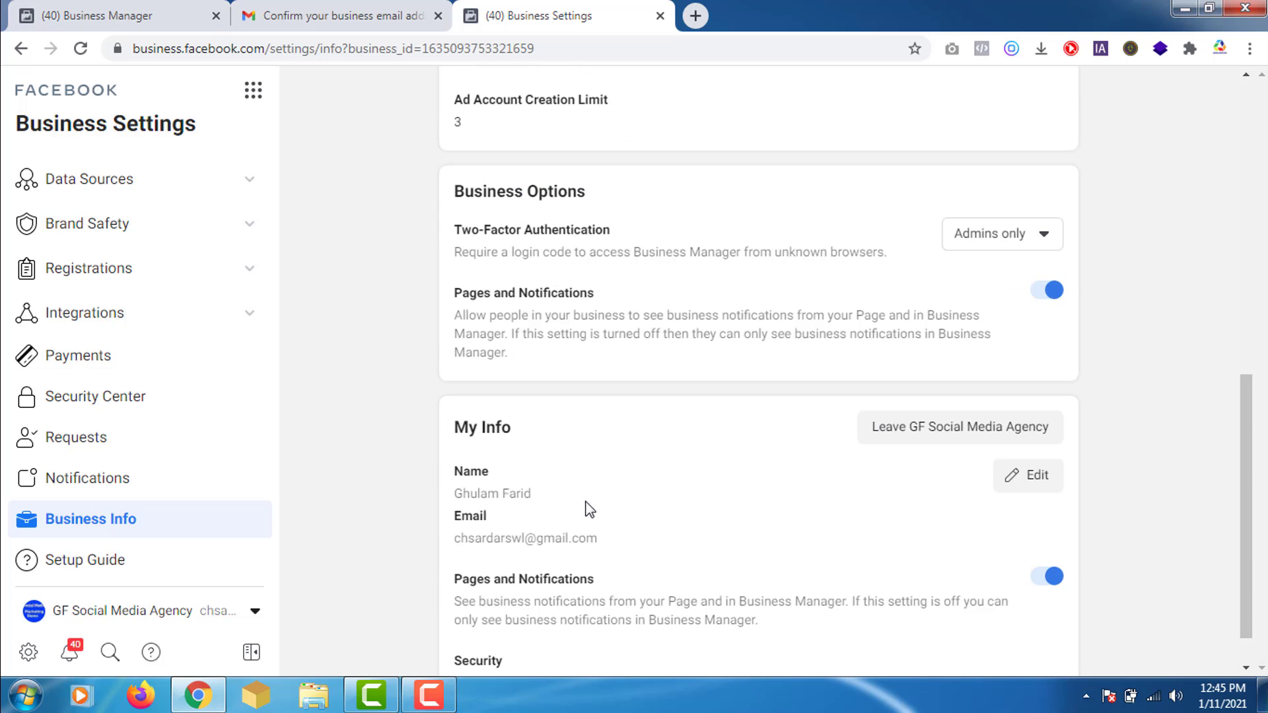